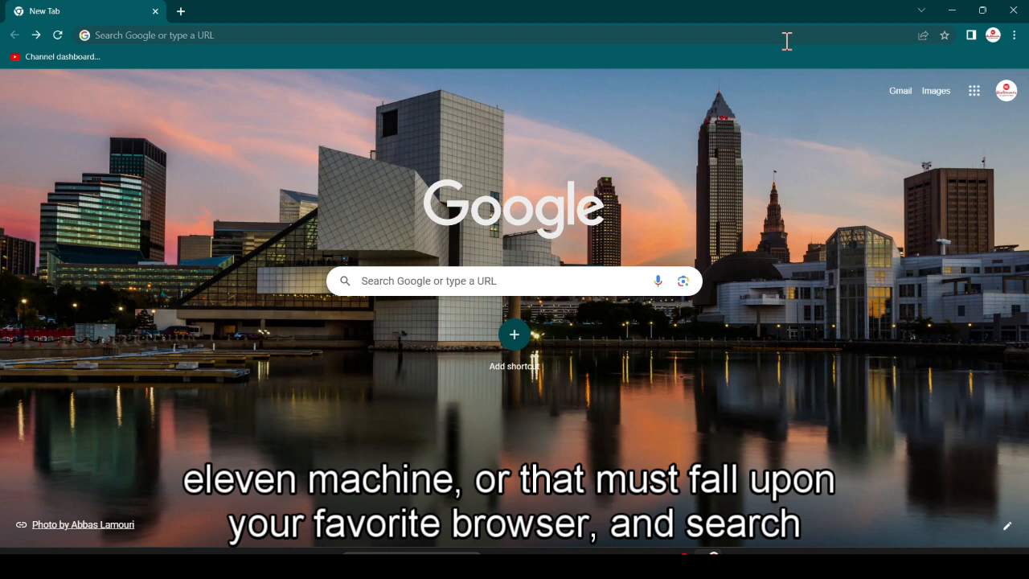
Search the web for "mongodb download" and open the MongoDB Community Server Download page.
left_click(787, 40)
type("mongodb download")
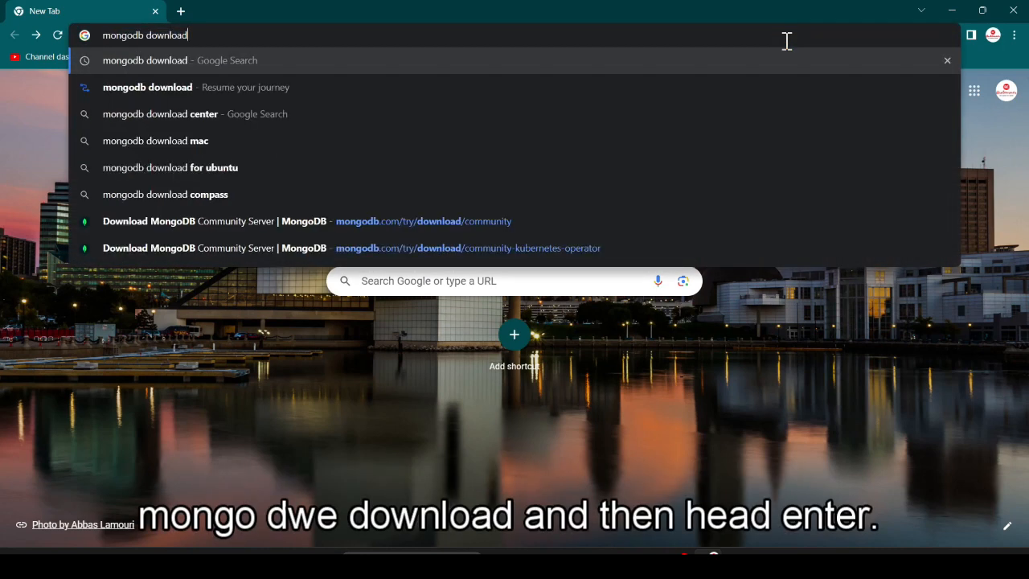
key("Return")
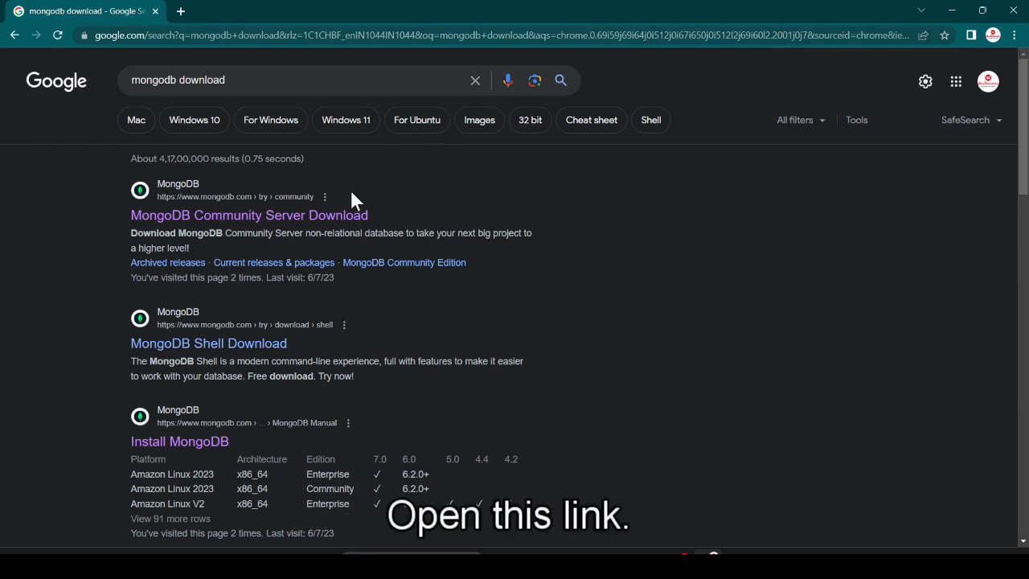
left_click(342, 214)
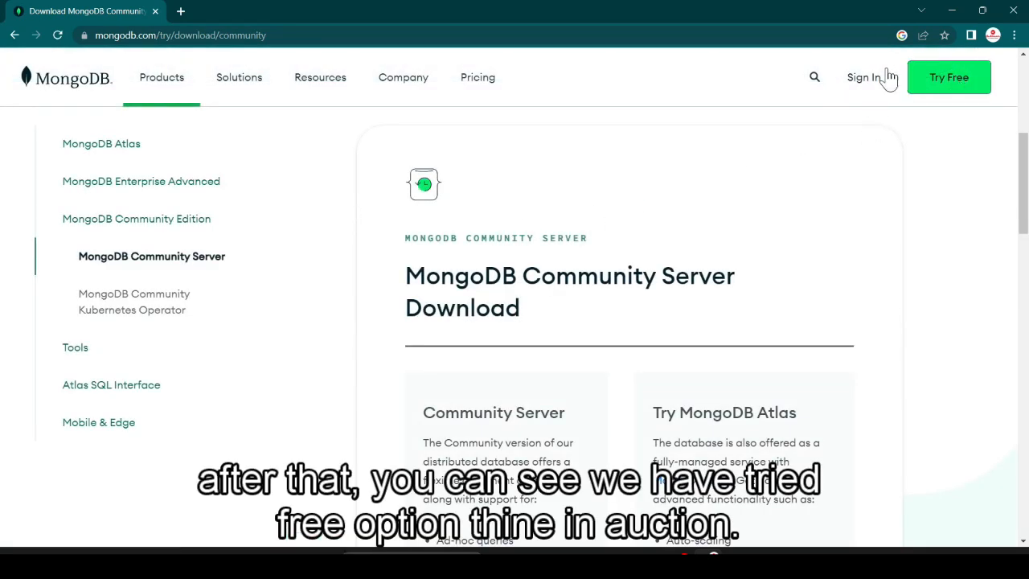
Download the MongoDB Community Server 6.0.7 msi package for Windows x64.
scroll(579, 297, "down", 3)
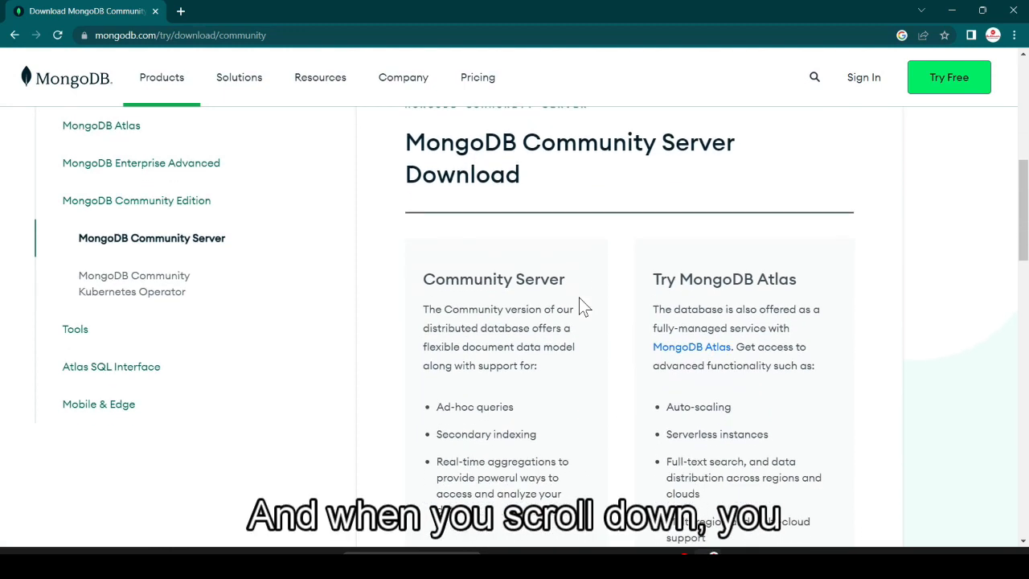
scroll(475, 276, "down", 1)
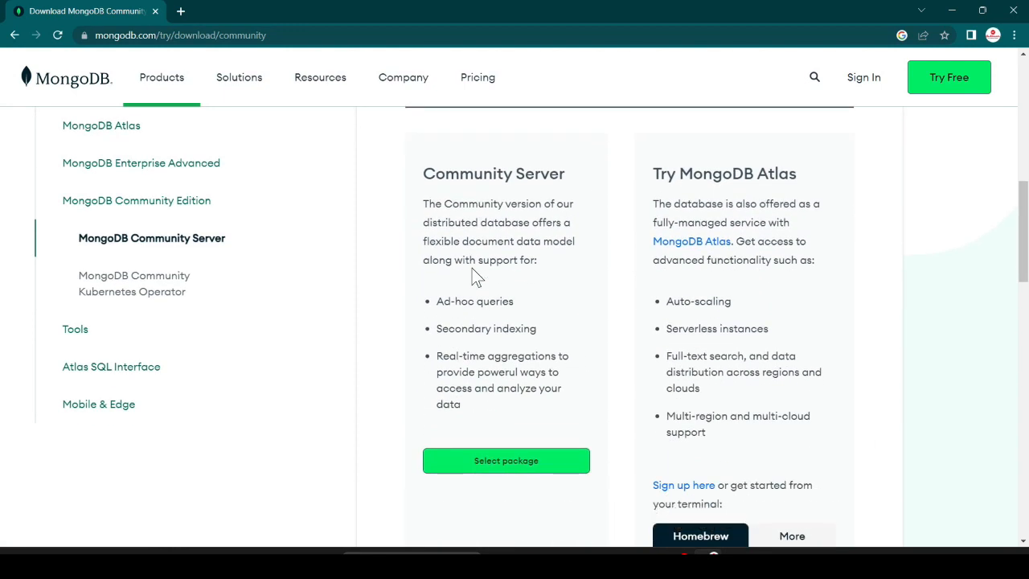
scroll(475, 276, "down", 1)
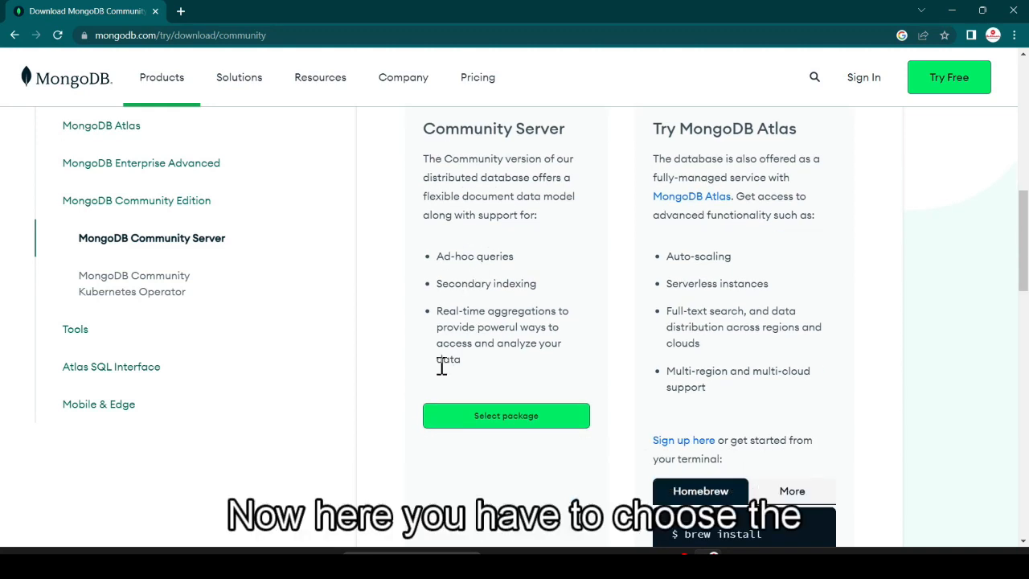
left_click(507, 415)
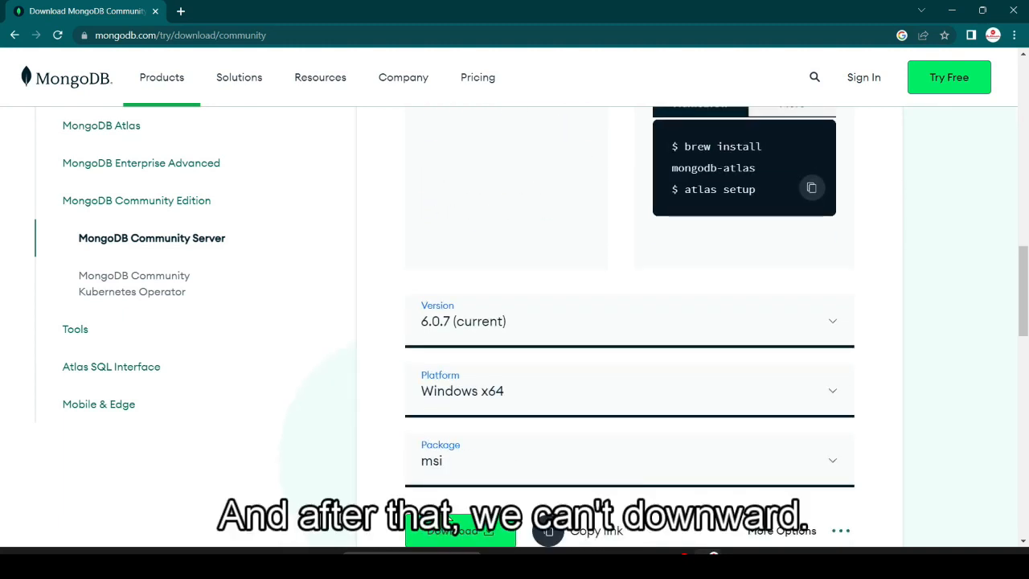
left_click(439, 535)
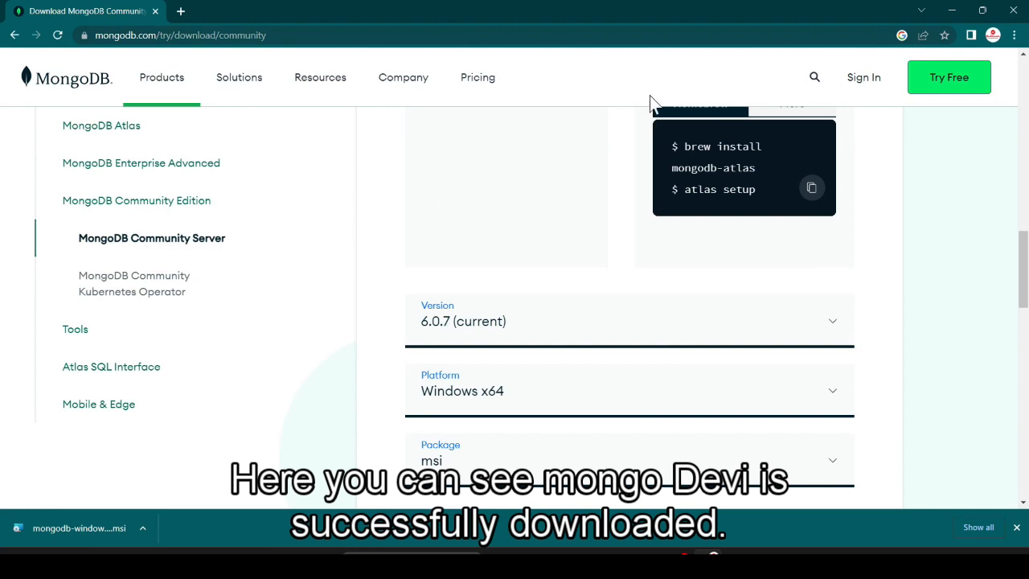
Launch the downloaded MongoDB installer and accept its End-User License Agreement.
left_click(80, 537)
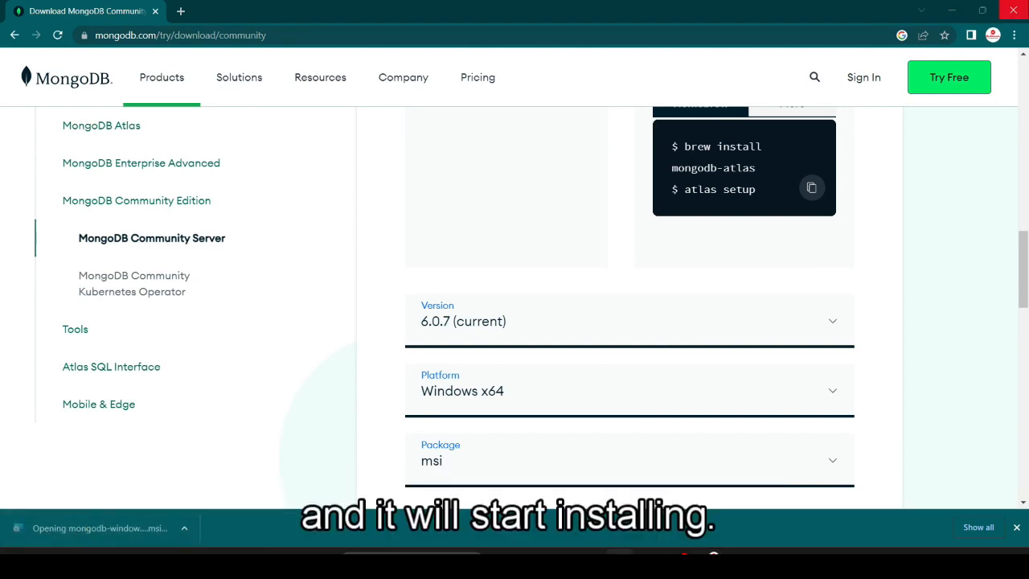
left_click(952, 10)
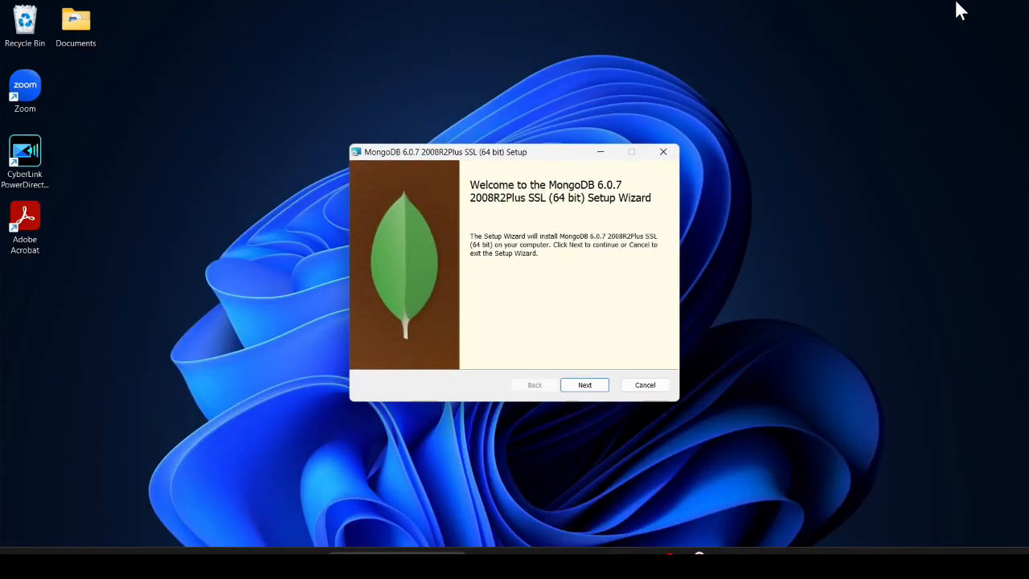
left_click(584, 386)
scroll(489, 299, "down", 5)
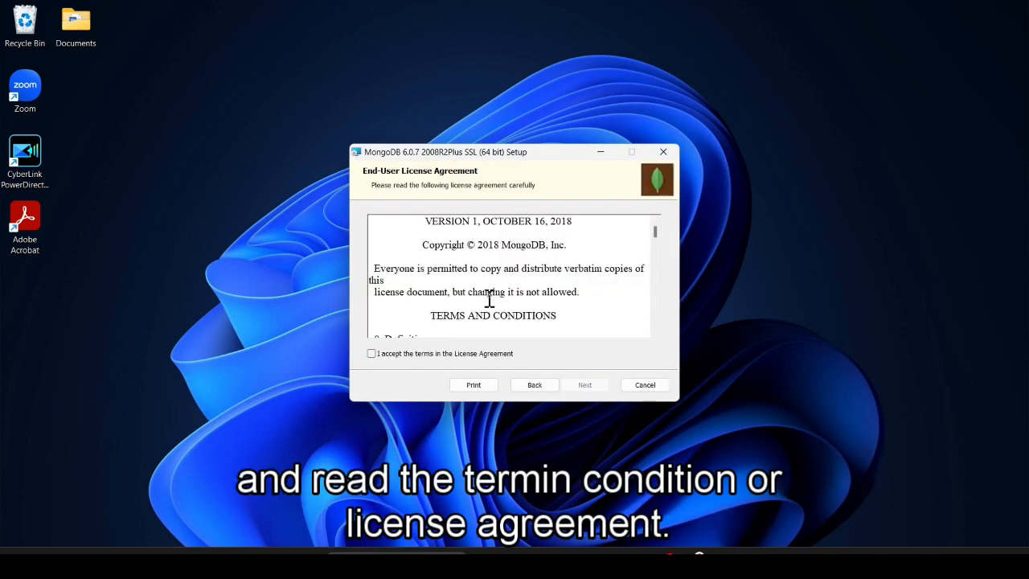
scroll(489, 299, "down", 10)
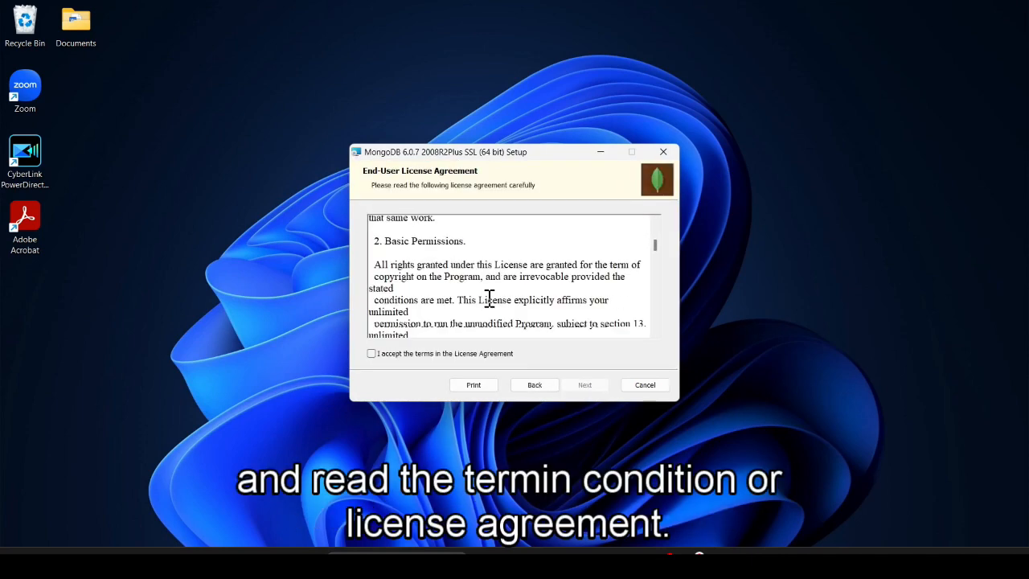
scroll(383, 338, "down", 8)
left_click(372, 354)
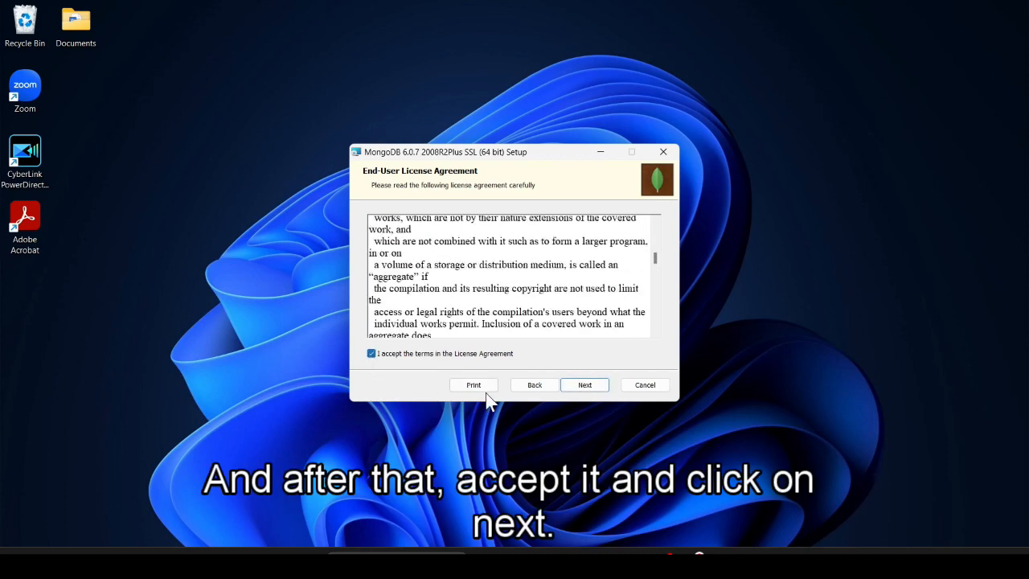
left_click(582, 385)
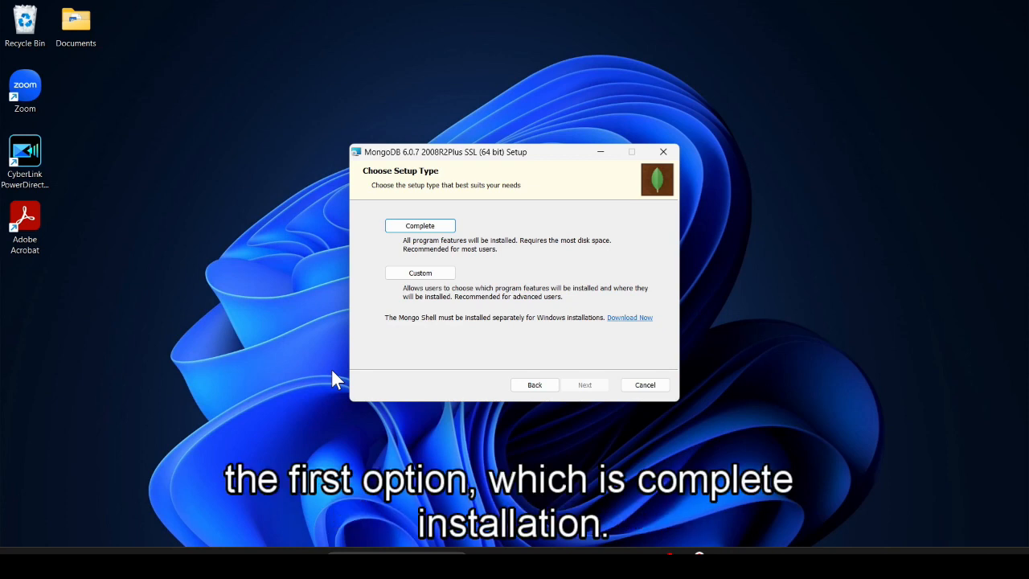
Run the Complete installation with the default MongoDB service settings and MongoDB Compass included, and finish the setup wizard.
left_click(436, 226)
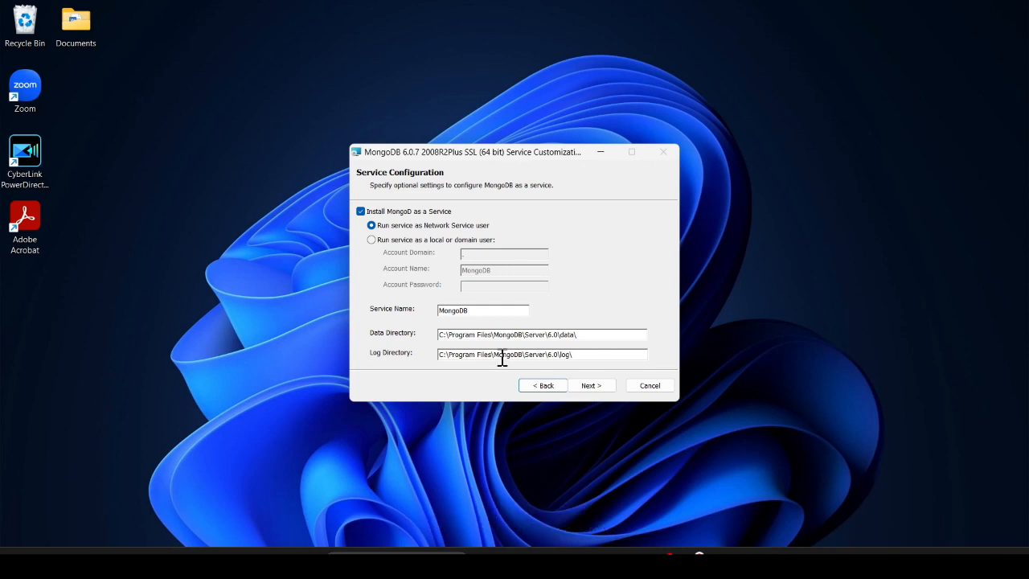
left_click(608, 391)
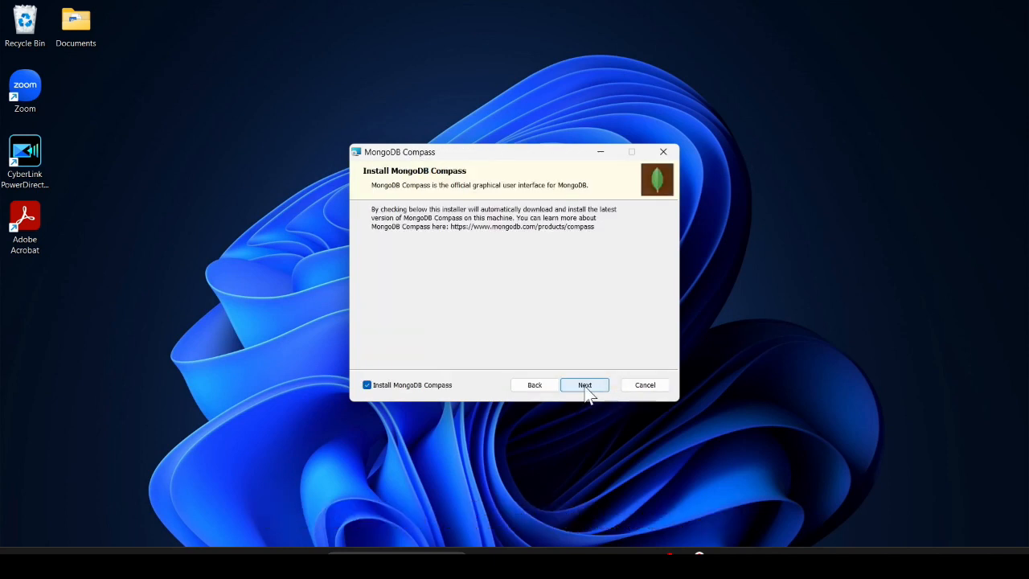
left_click(585, 386)
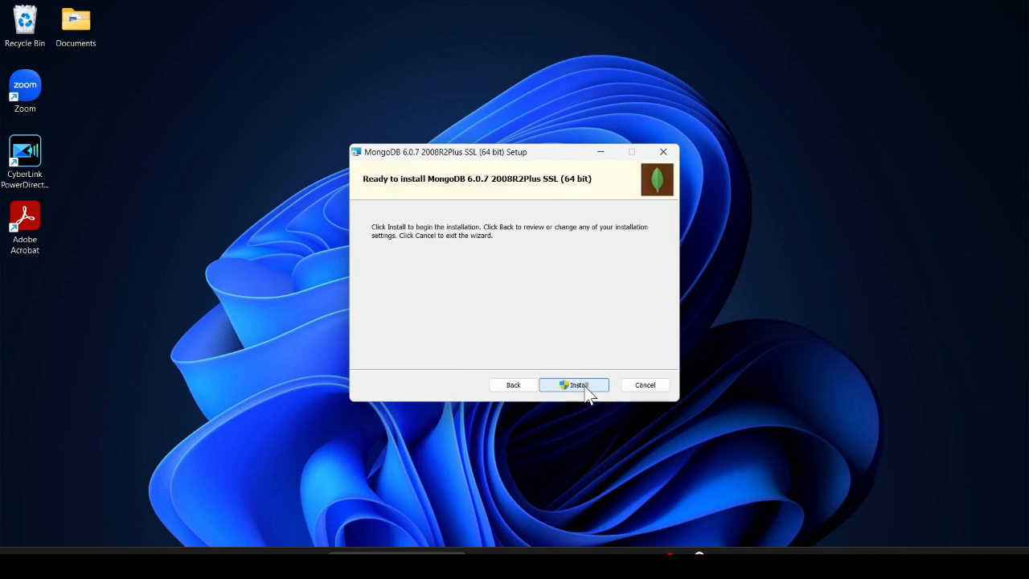
left_click(576, 385)
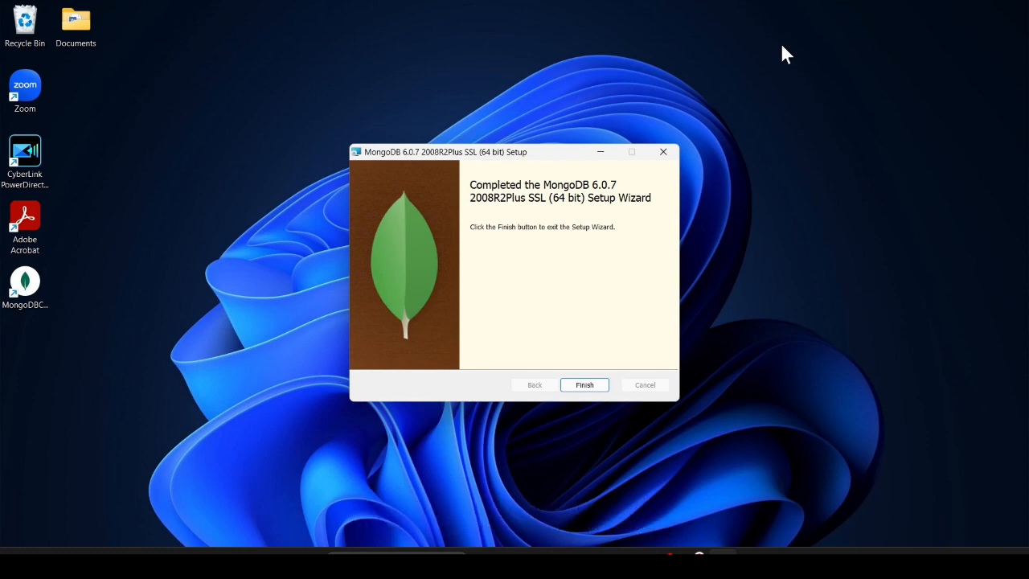
left_click(581, 386)
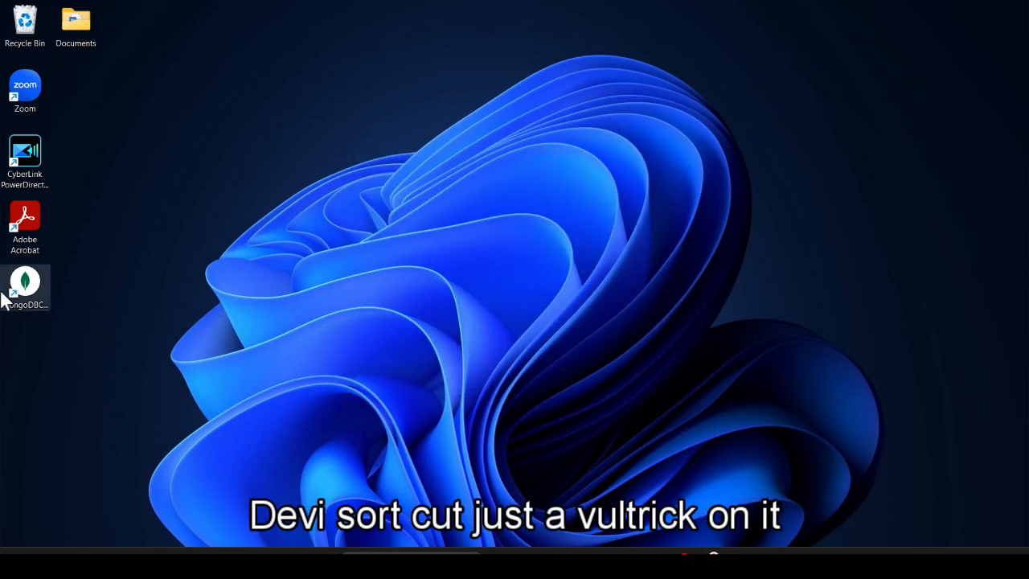
Open MongoDB Compass and save the mongodb://localhost:27017/ connection to favorites with the name MyDB.
double_click(26, 295)
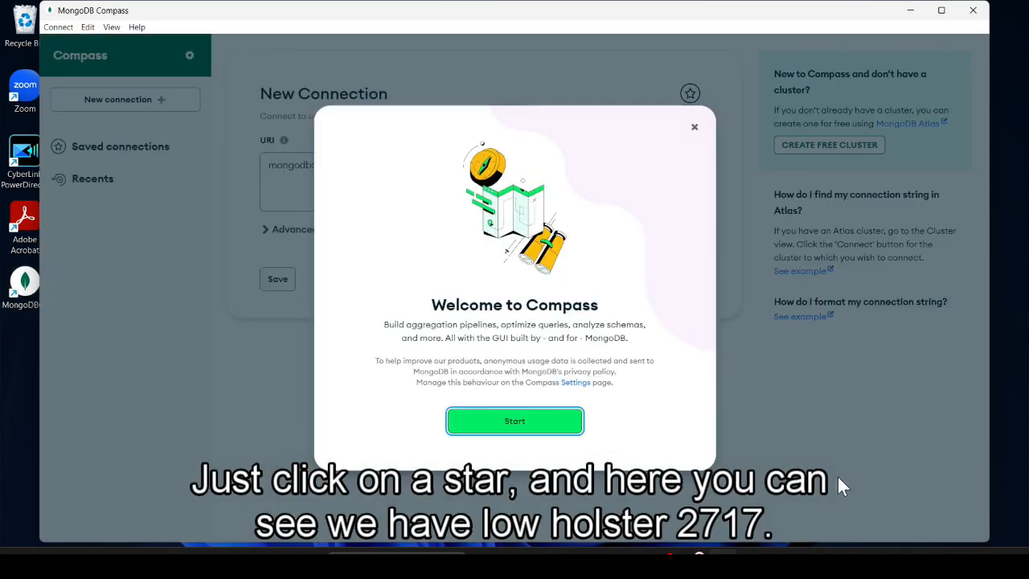
left_click(552, 422)
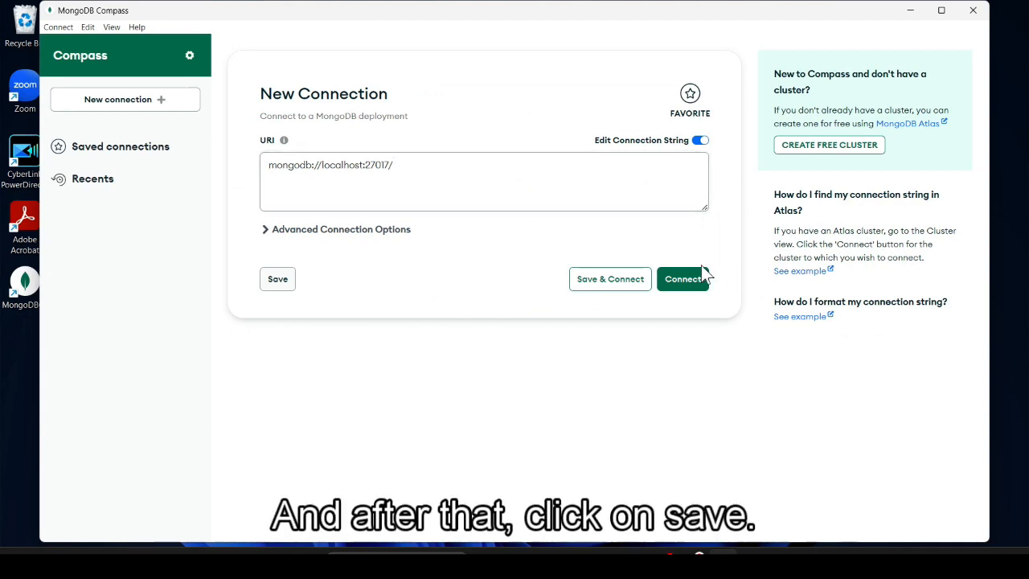
left_click(274, 279)
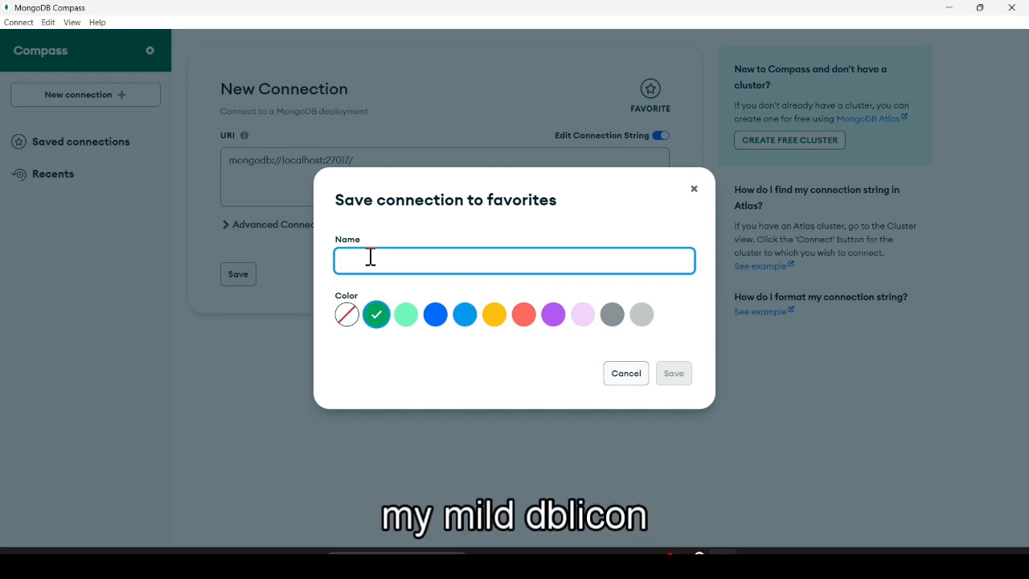
type("My")
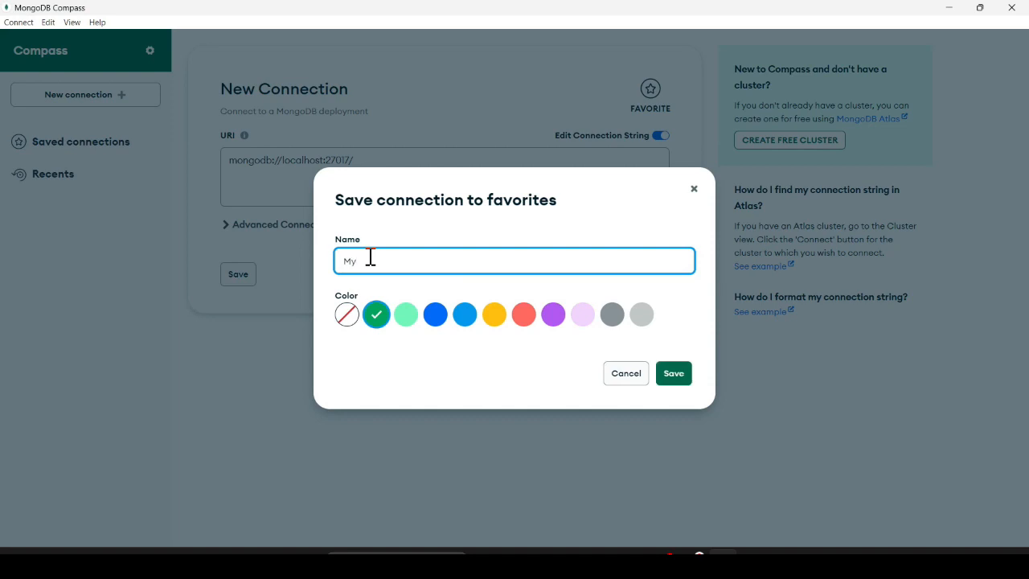
type("DB")
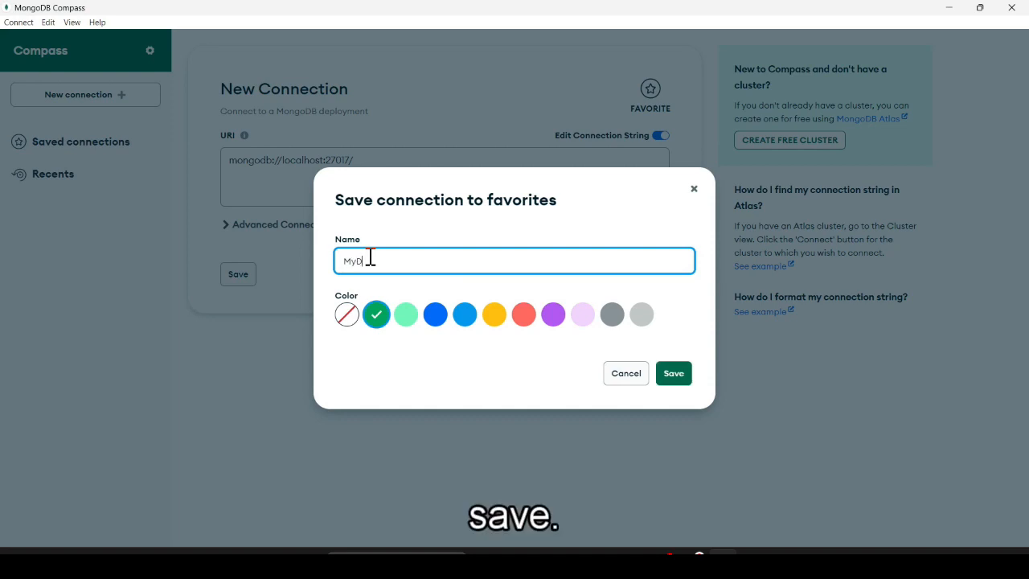
left_click(665, 383)
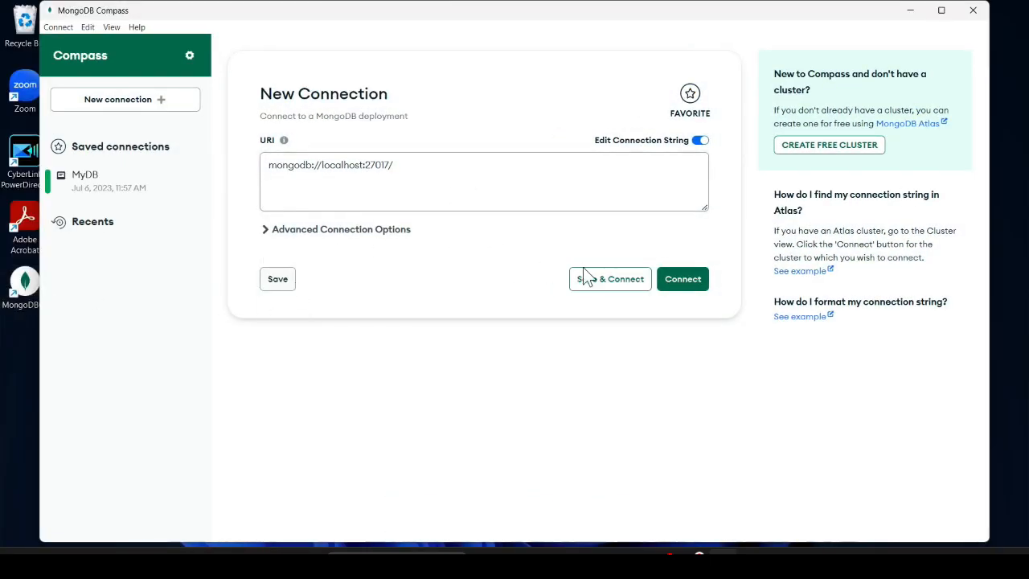
Connect to localhost:27017 and create a database named Student with a collection named class.
left_click(682, 279)
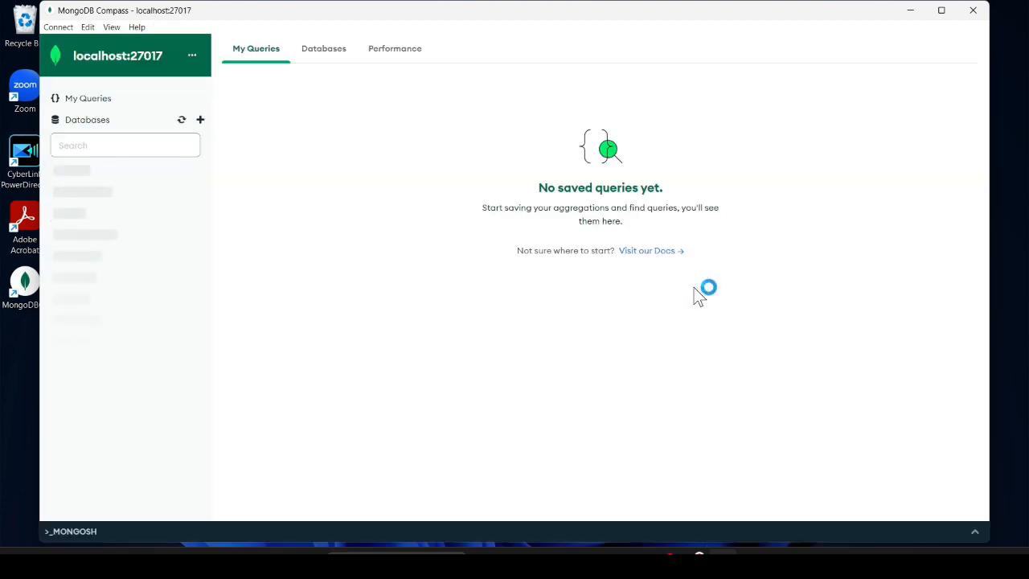
left_click(201, 122)
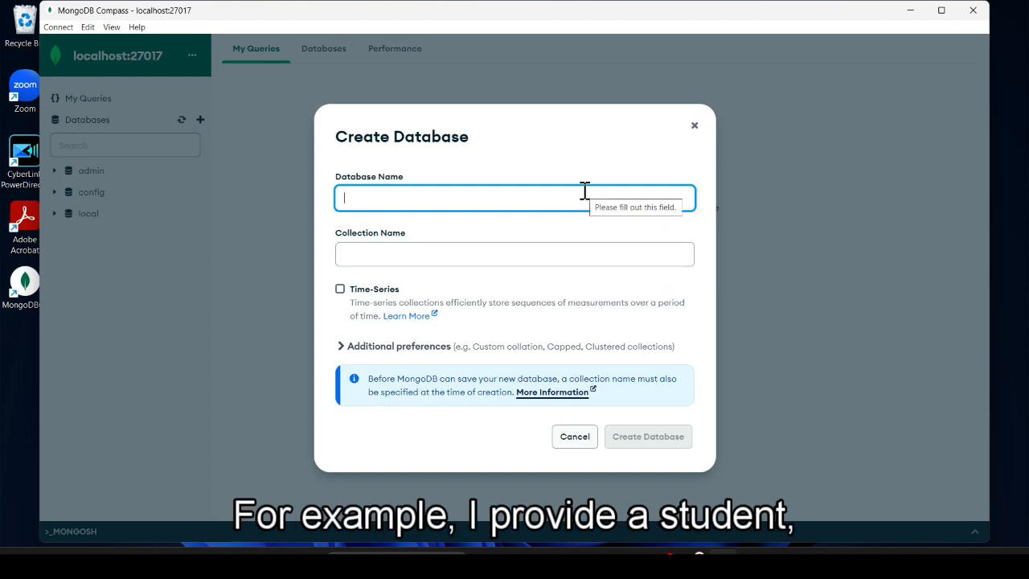
type("Student")
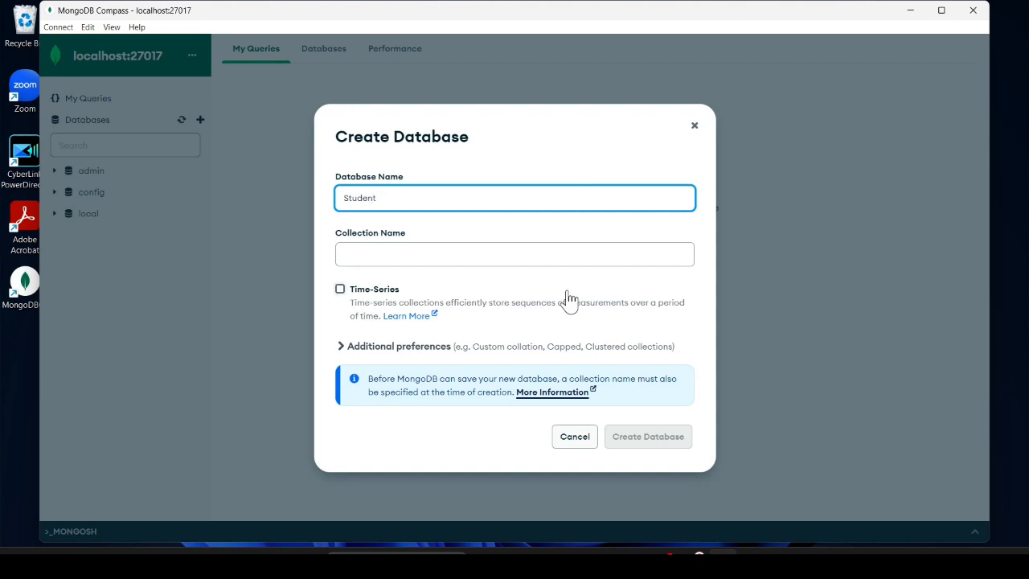
left_click(521, 261)
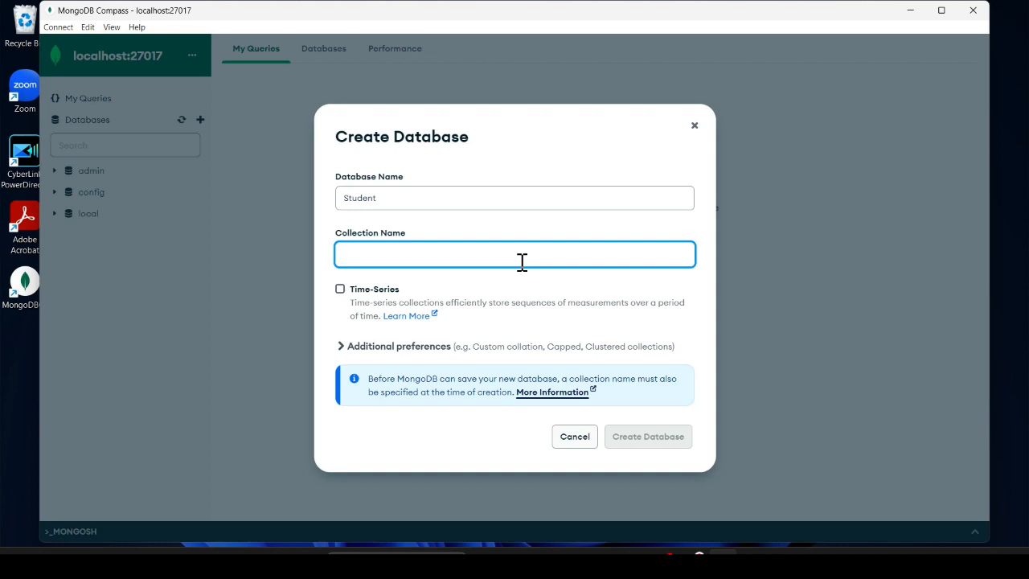
type("class")
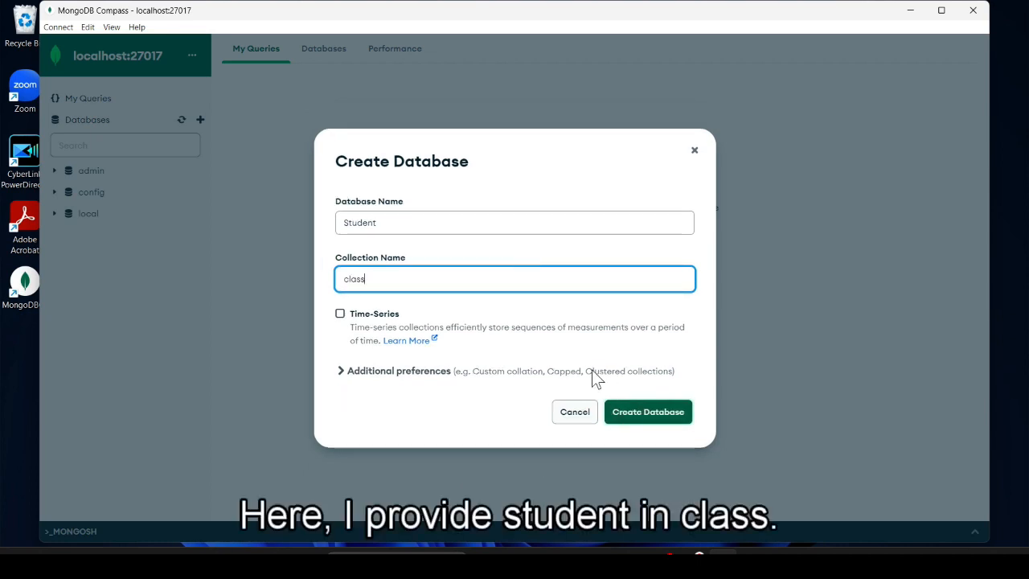
left_click(667, 418)
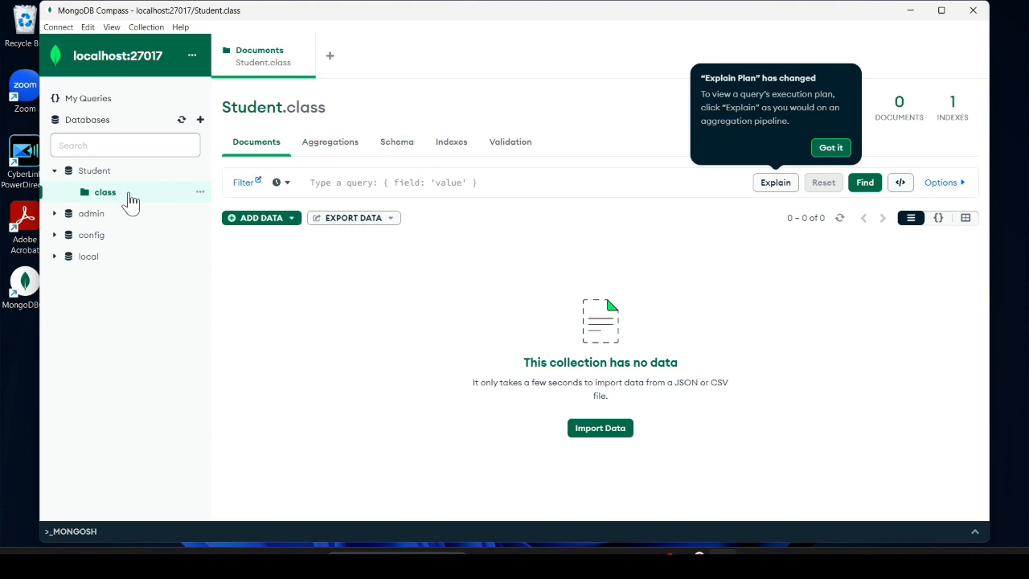
left_click(234, 228)
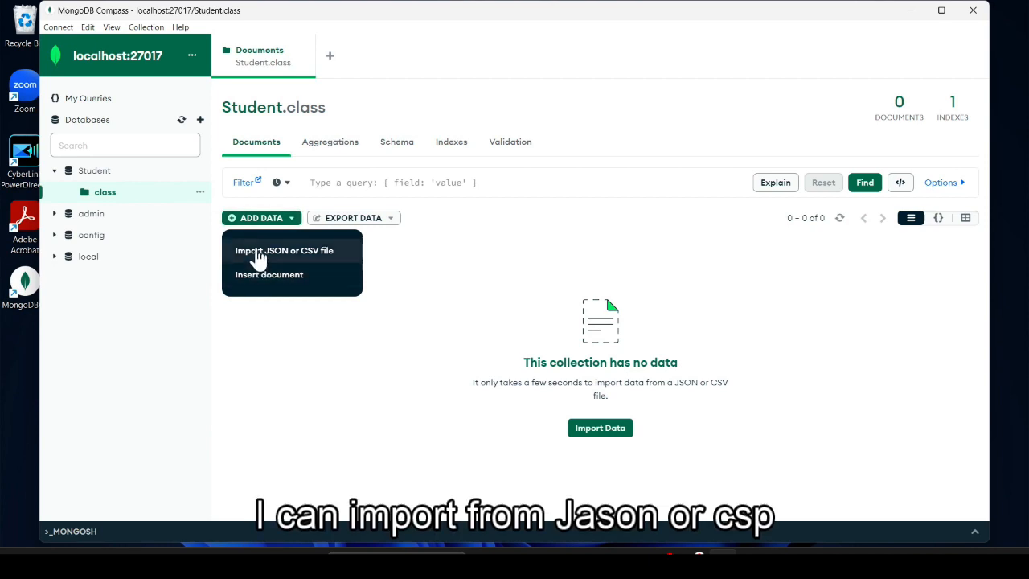
left_click(258, 253)
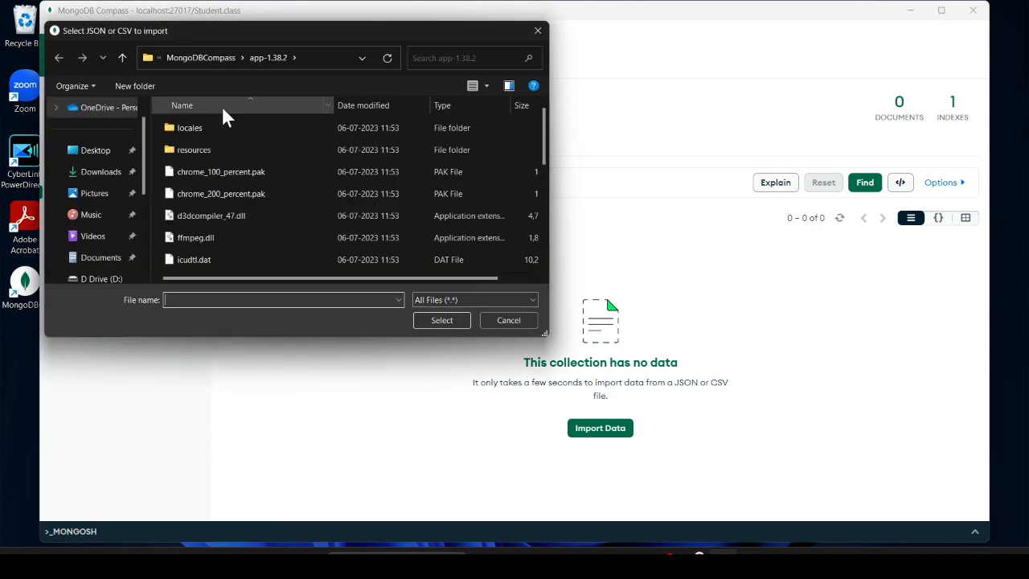
left_click(511, 320)
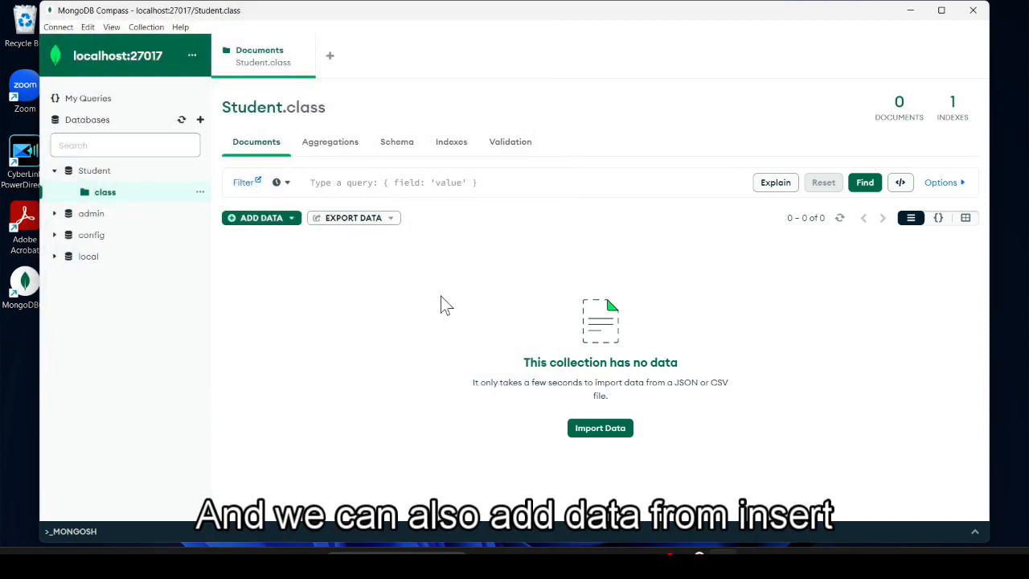
Start a new document for the class collection in the field-by-field view and add a Roll_NO. field with value 01.
left_click(244, 219)
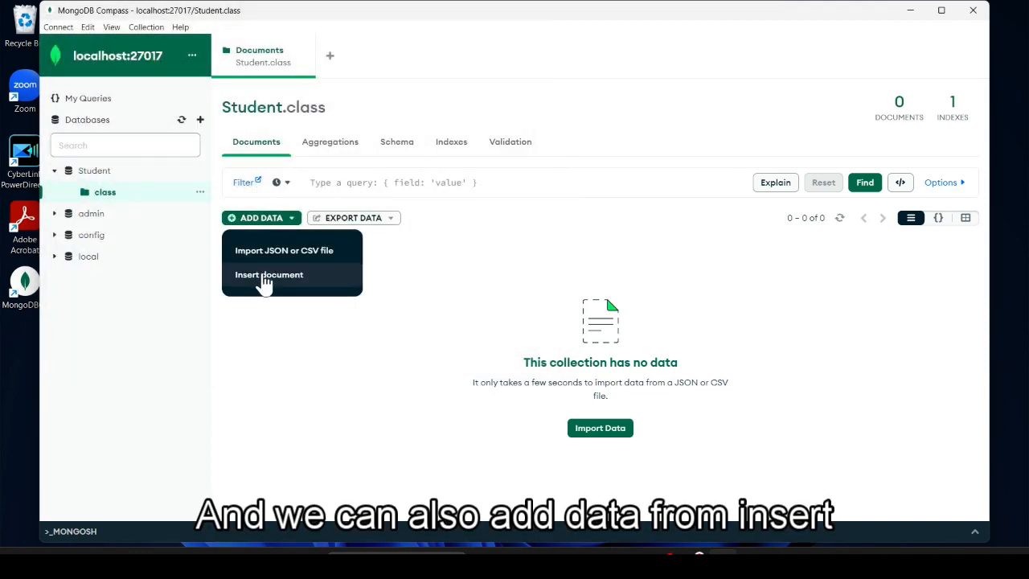
left_click(257, 275)
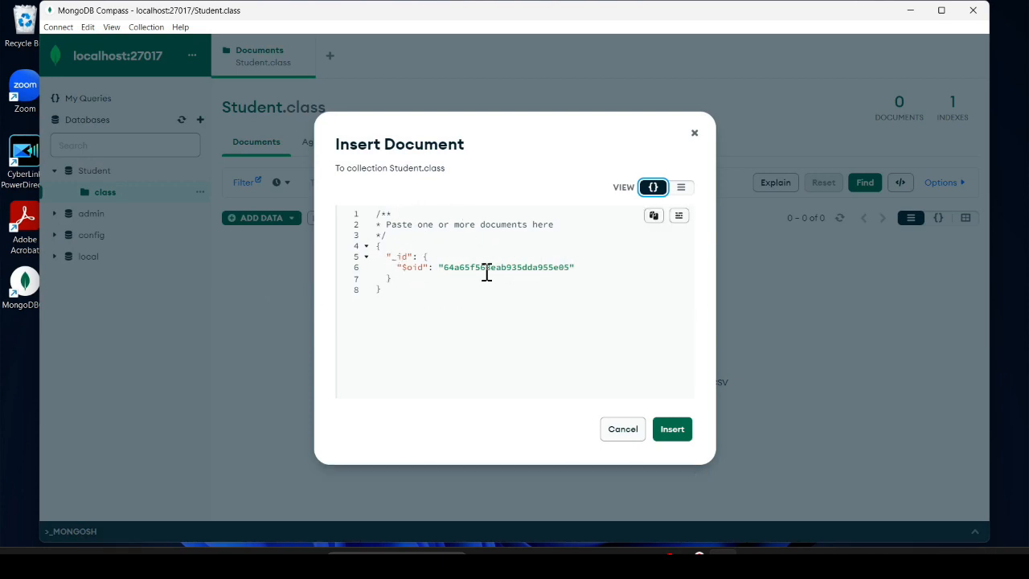
left_click(682, 193)
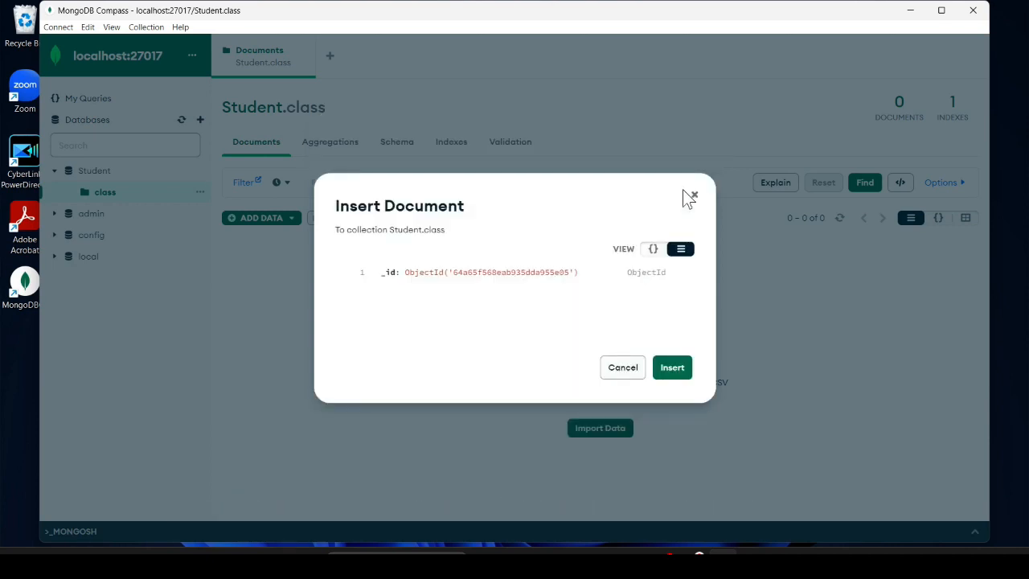
left_click(360, 273)
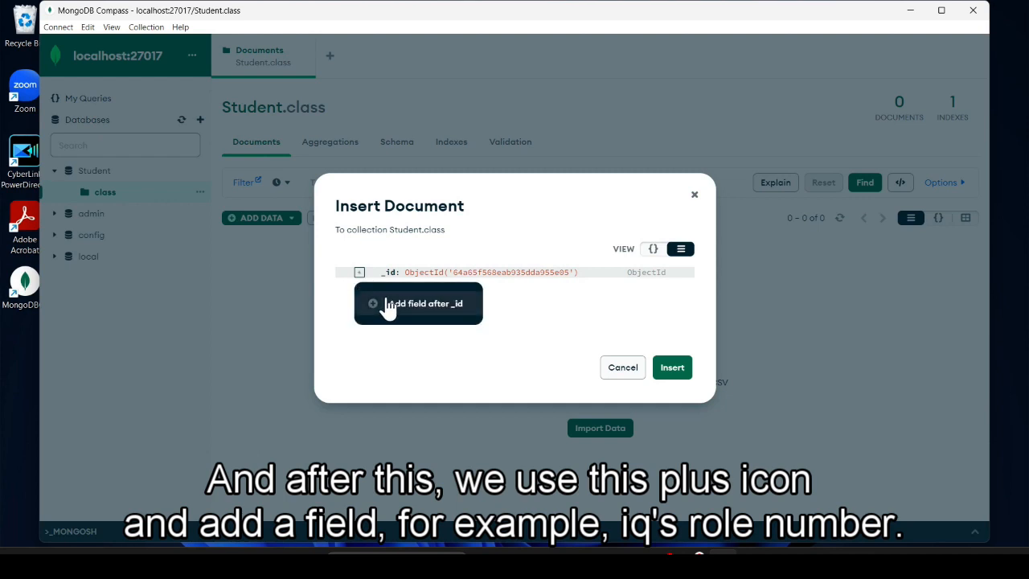
left_click(388, 305)
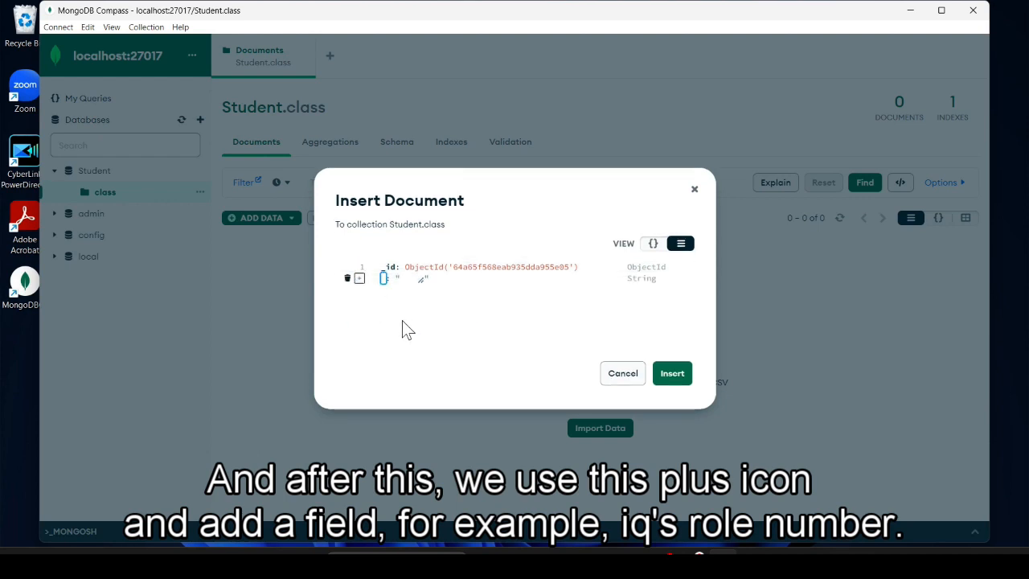
type("R")
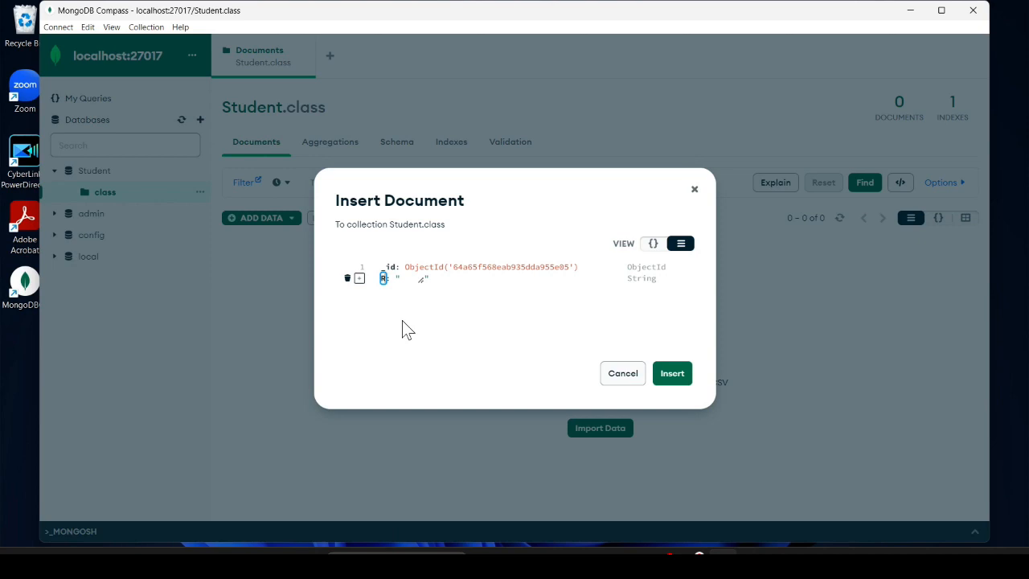
type("oll")
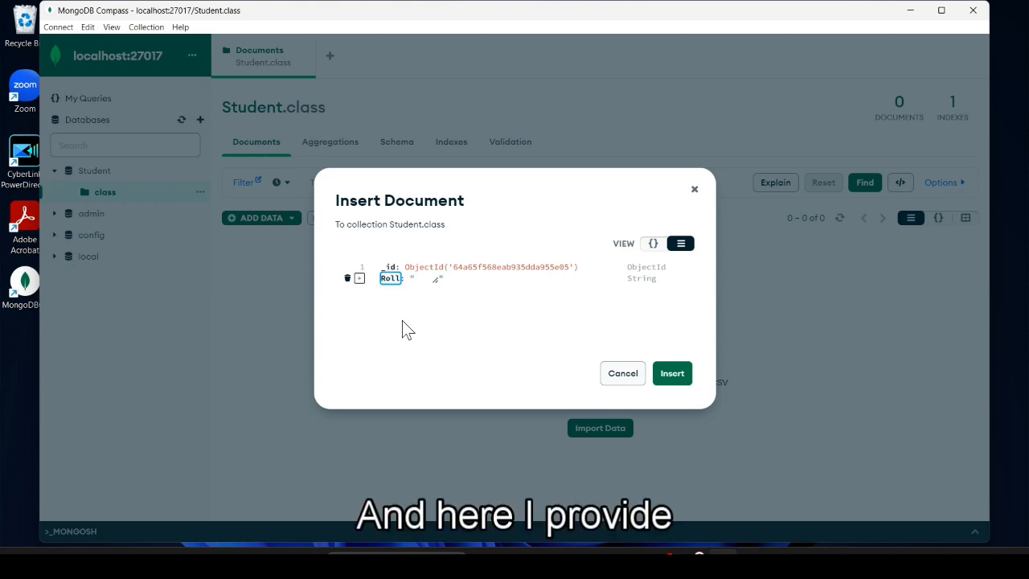
left_click(429, 279)
left_click(397, 278)
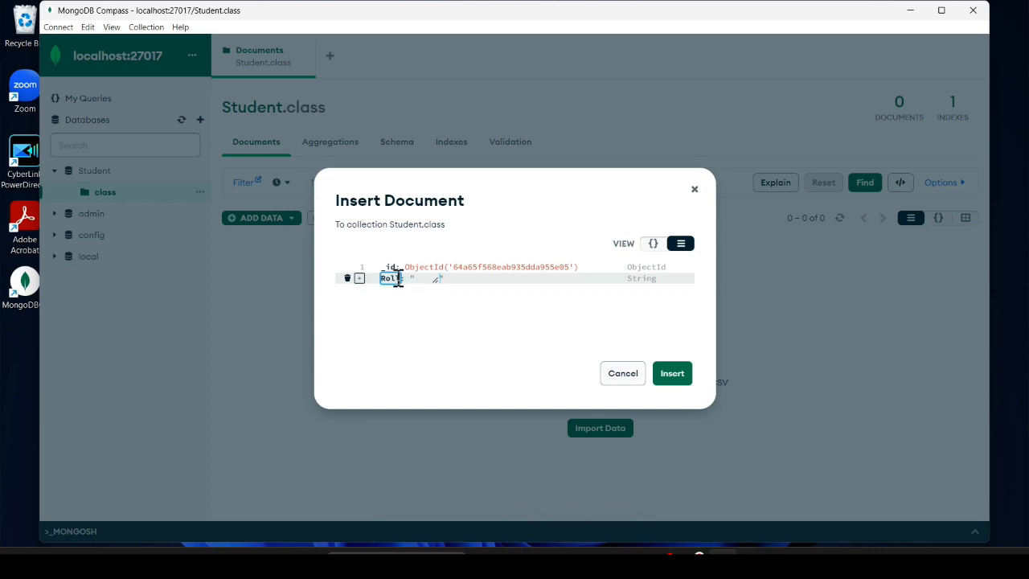
type("_NO.")
left_click(437, 280)
type("01")
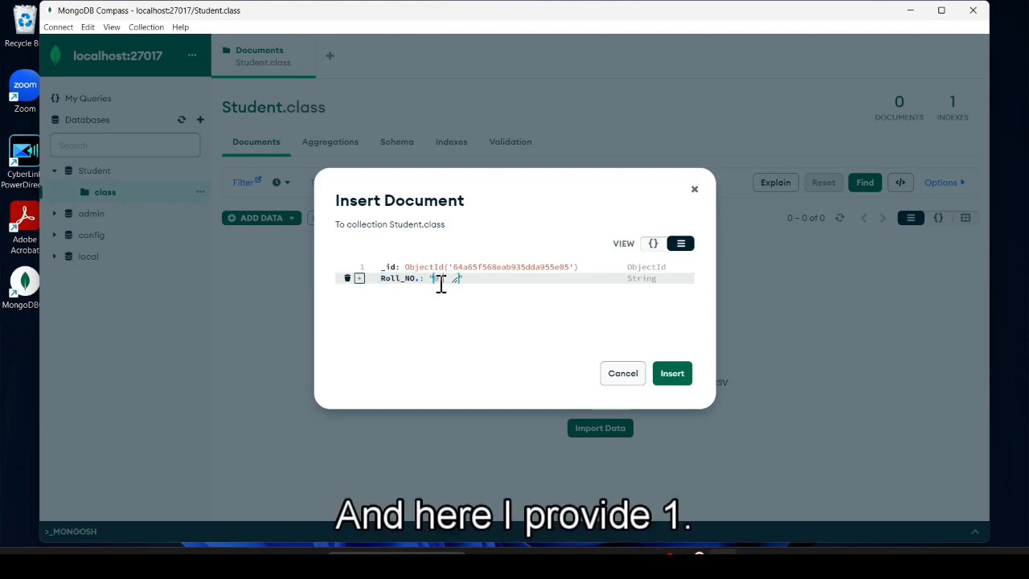
Add a Name field after Roll_NO. in the new document and enter the student's first name as its value.
left_click(359, 279)
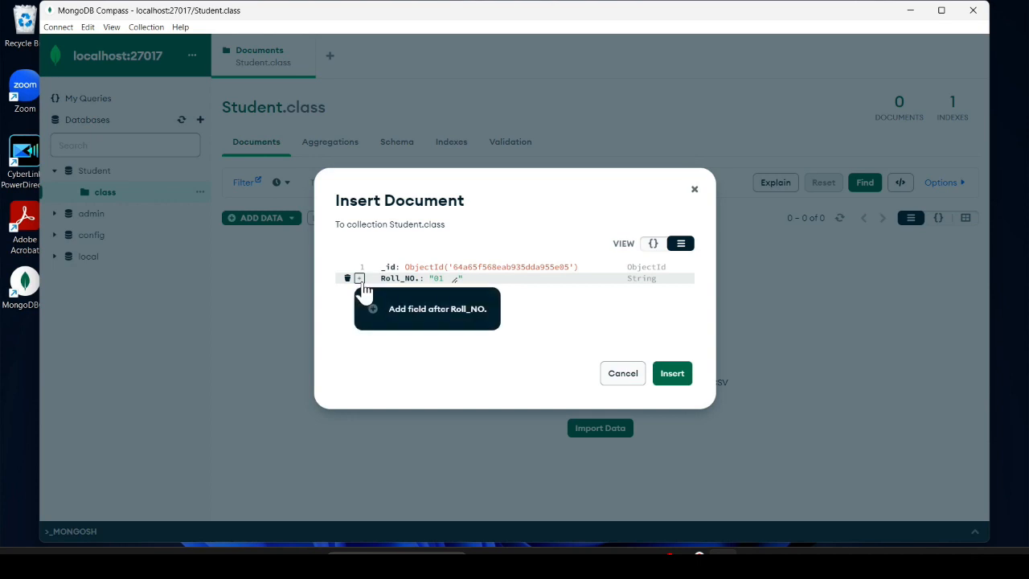
left_click(389, 322)
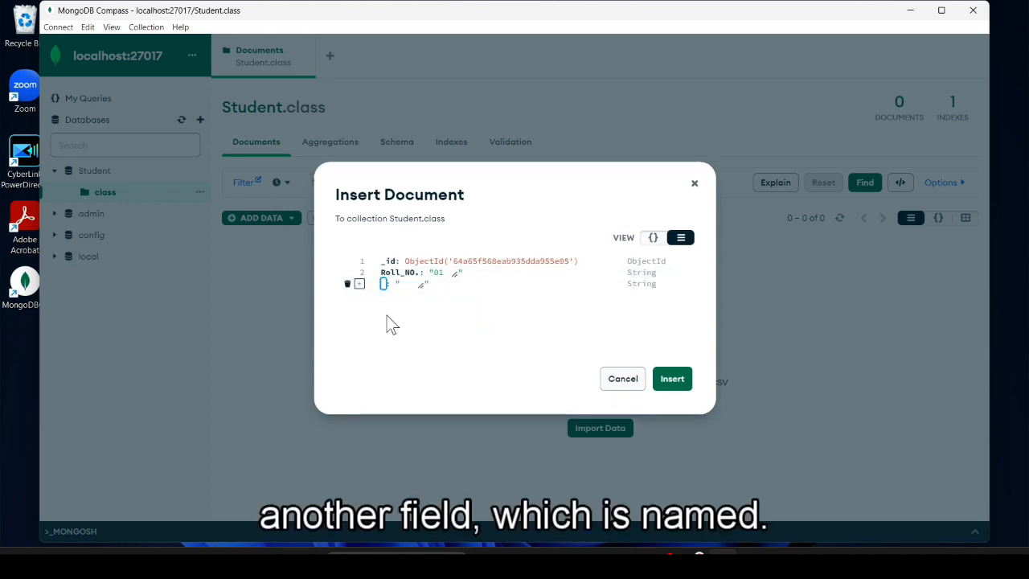
type("Name")
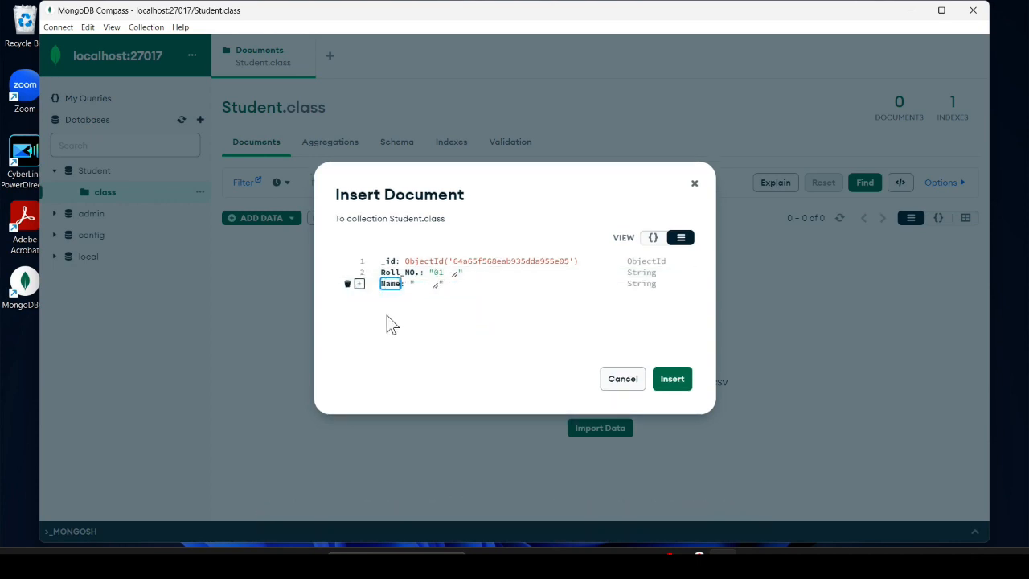
left_click(423, 284)
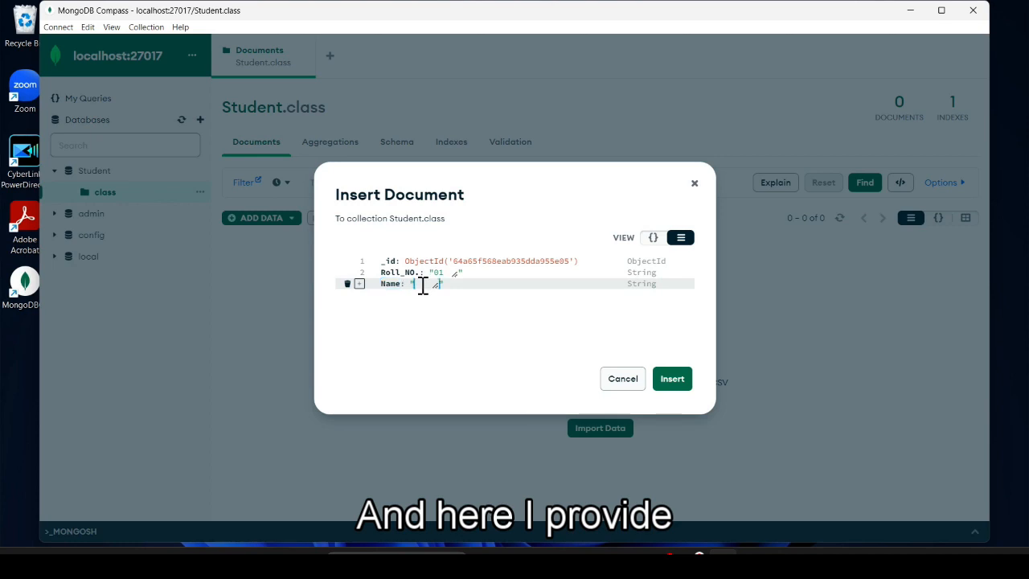
type("Ani")
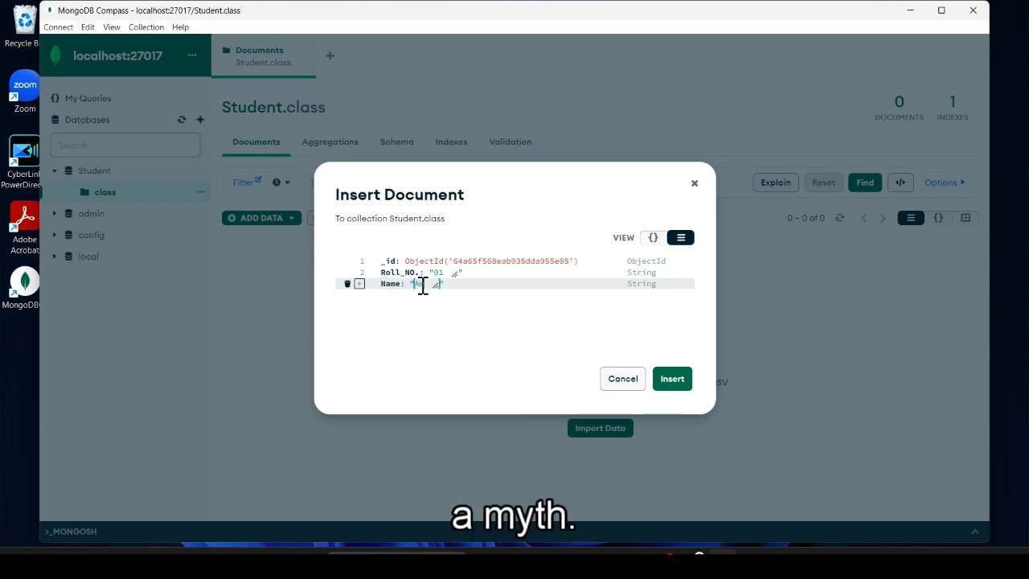
left_click(349, 277)
Add a Section field with value A after Name and insert the document into the class collection.
left_click(359, 286)
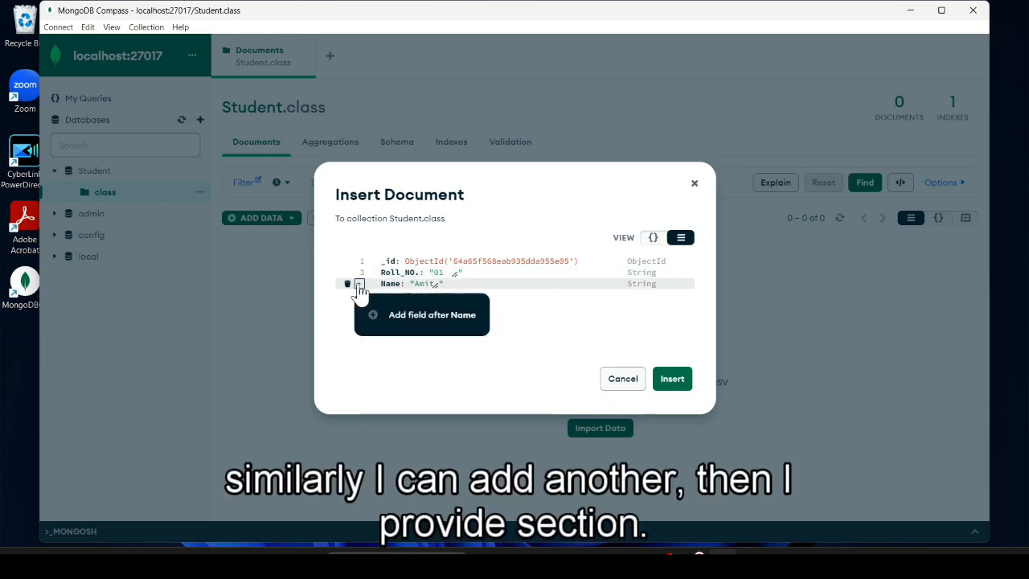
left_click(390, 317)
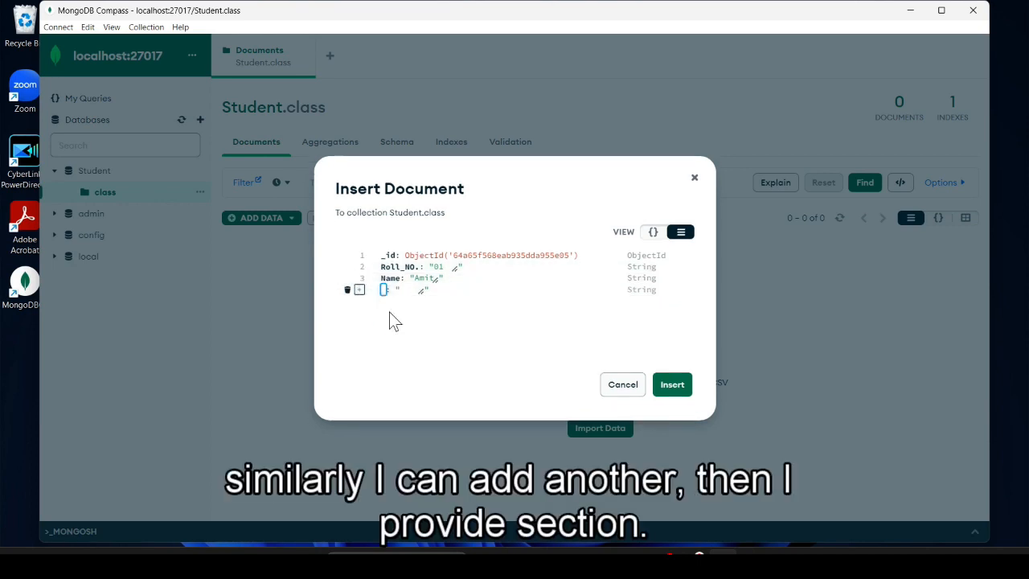
type("Section")
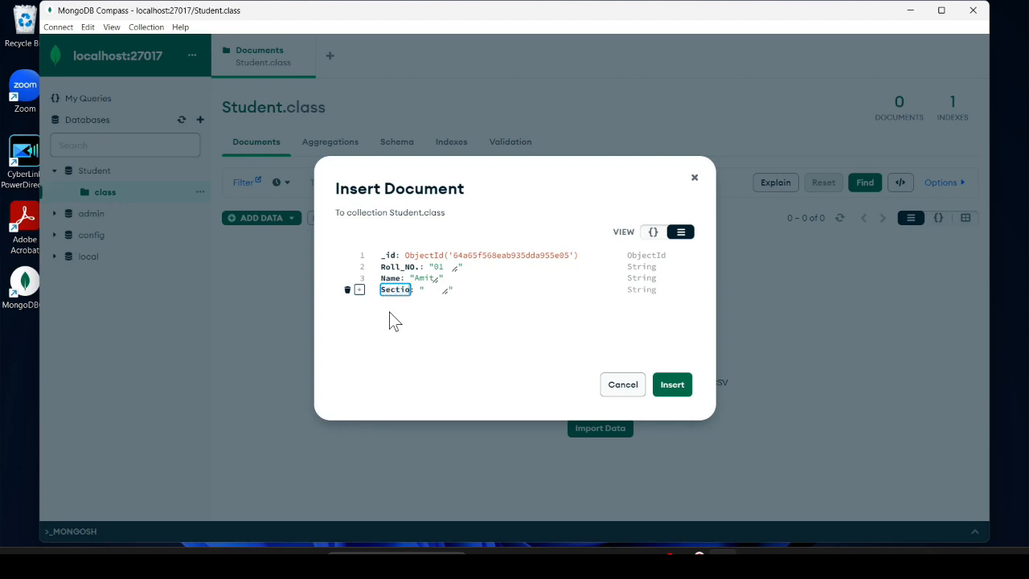
left_click(435, 290)
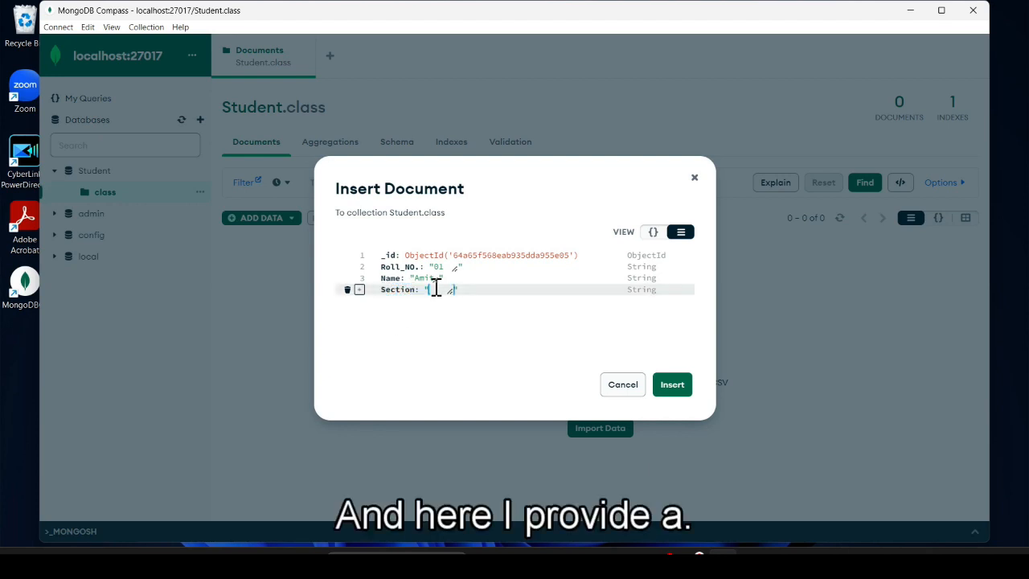
type("A")
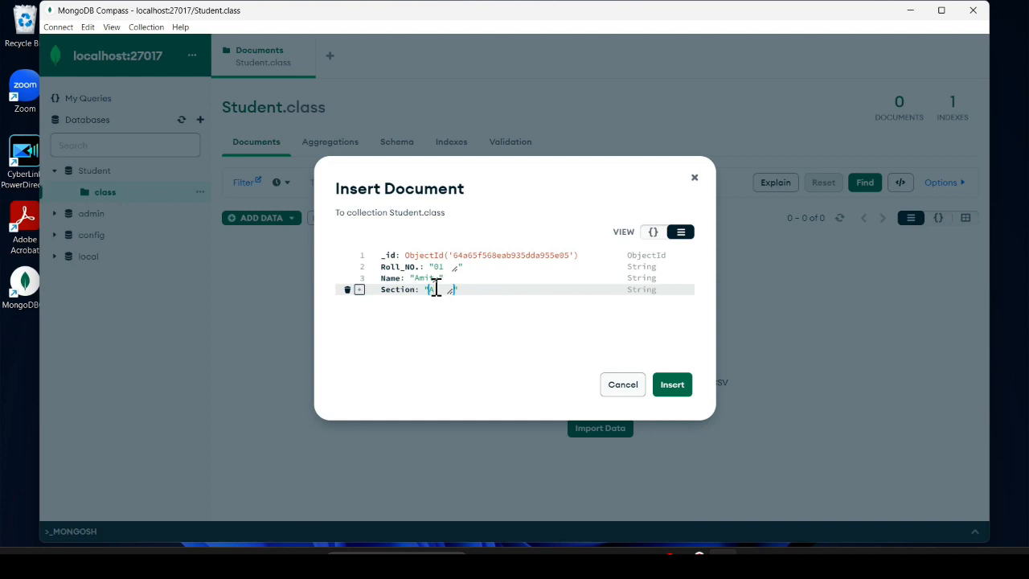
left_click(683, 386)
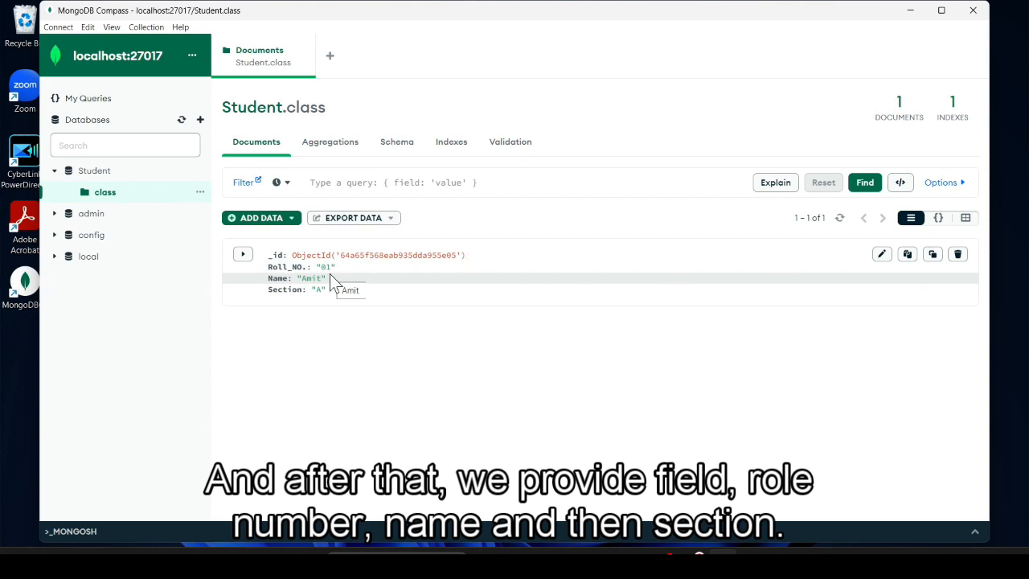
Edit the document in the class collection to set Roll_NO. to 02 and save the update.
left_click(882, 255)
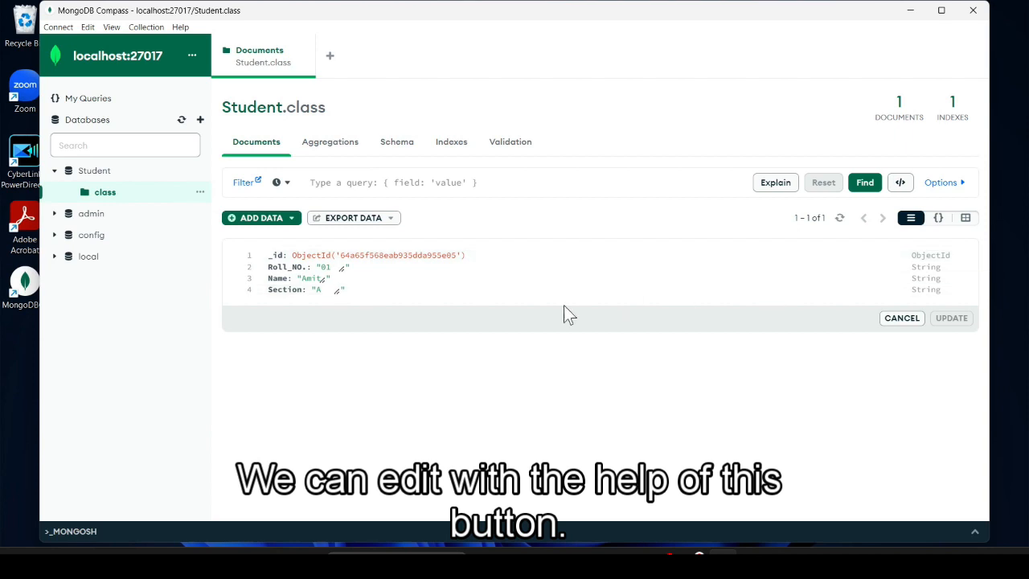
left_click(328, 269)
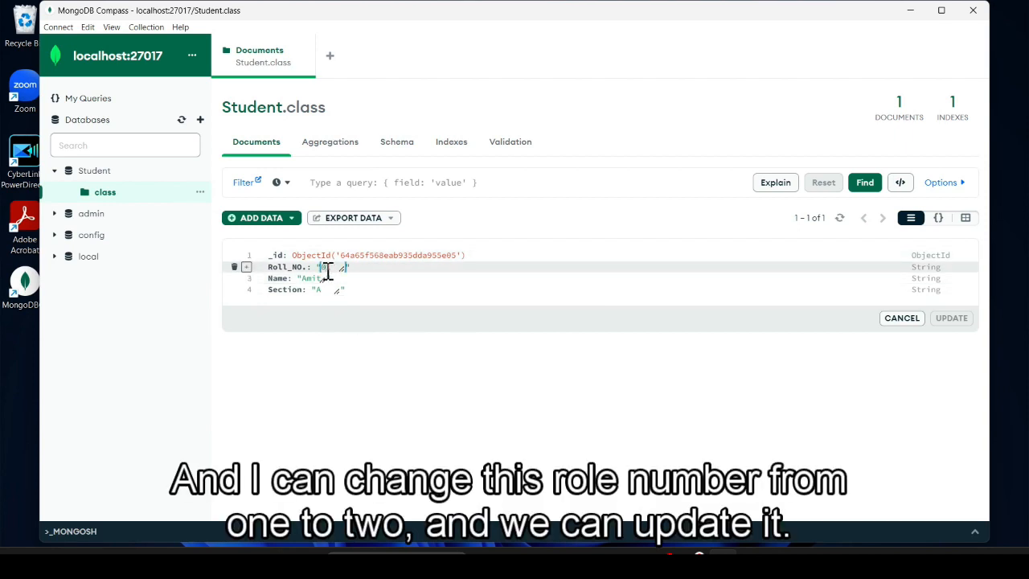
type("2")
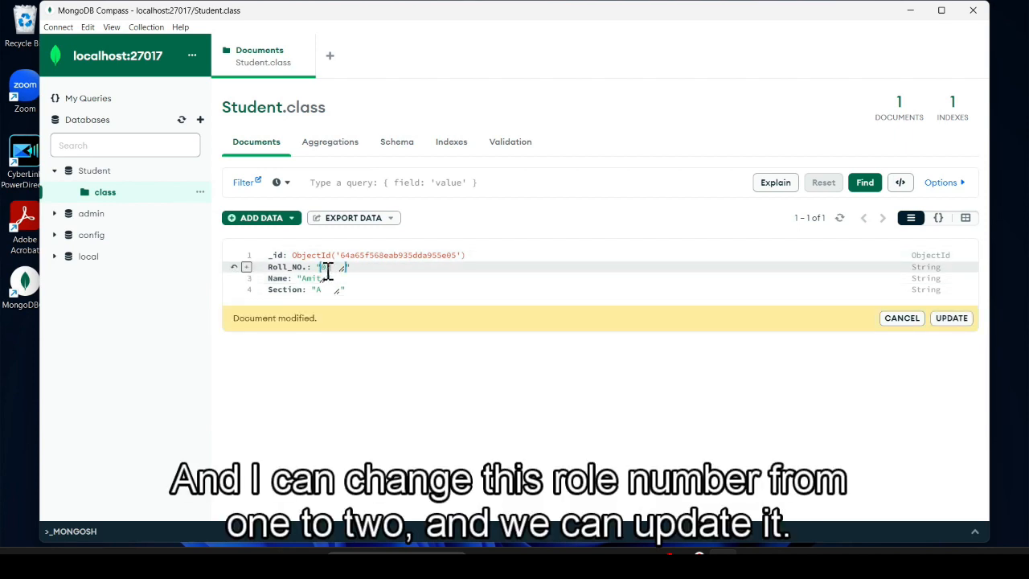
left_click(957, 319)
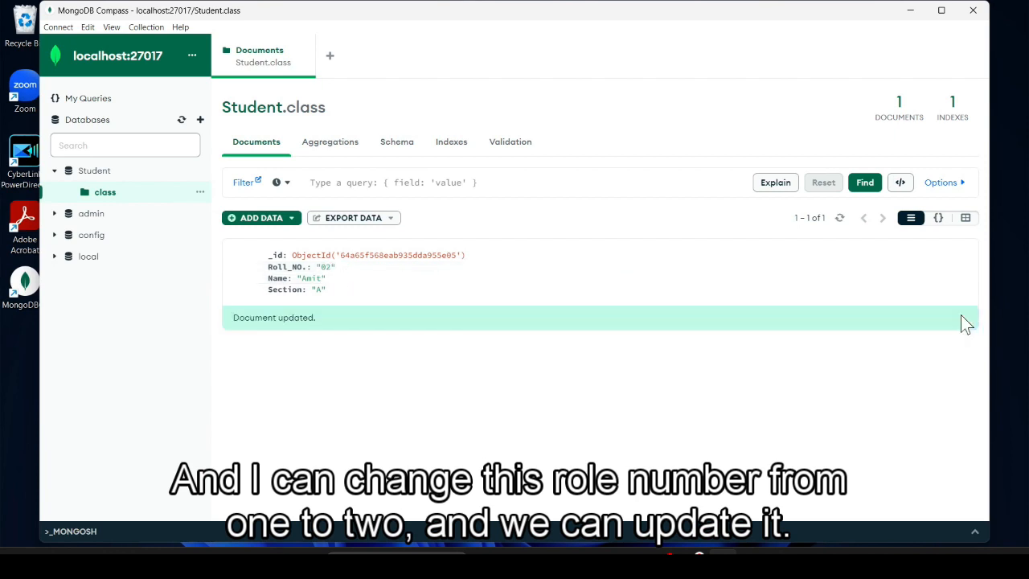
Duplicate the existing student document and insert the copy into the class collection.
mouse_move(899, 255)
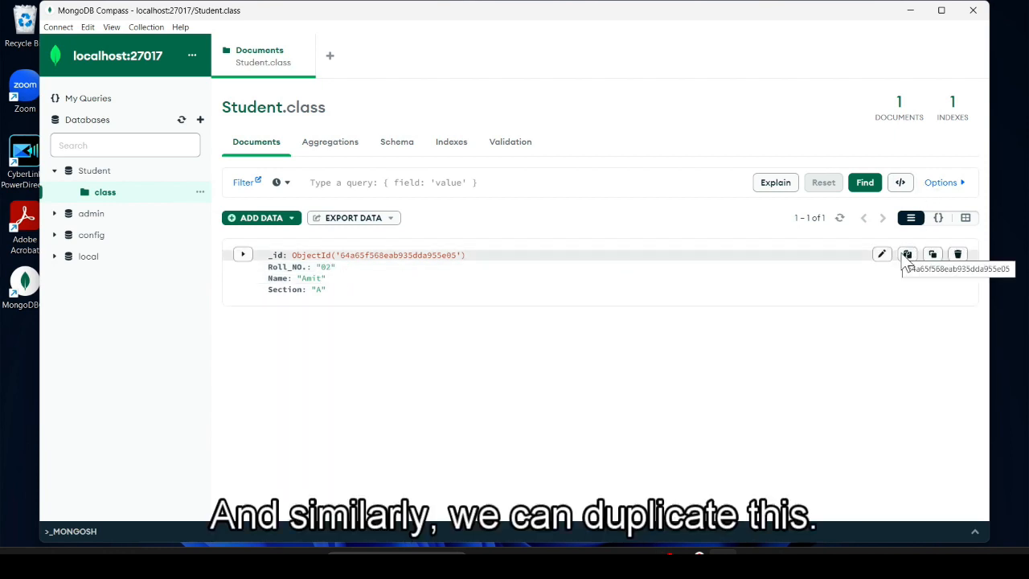
left_click(915, 261)
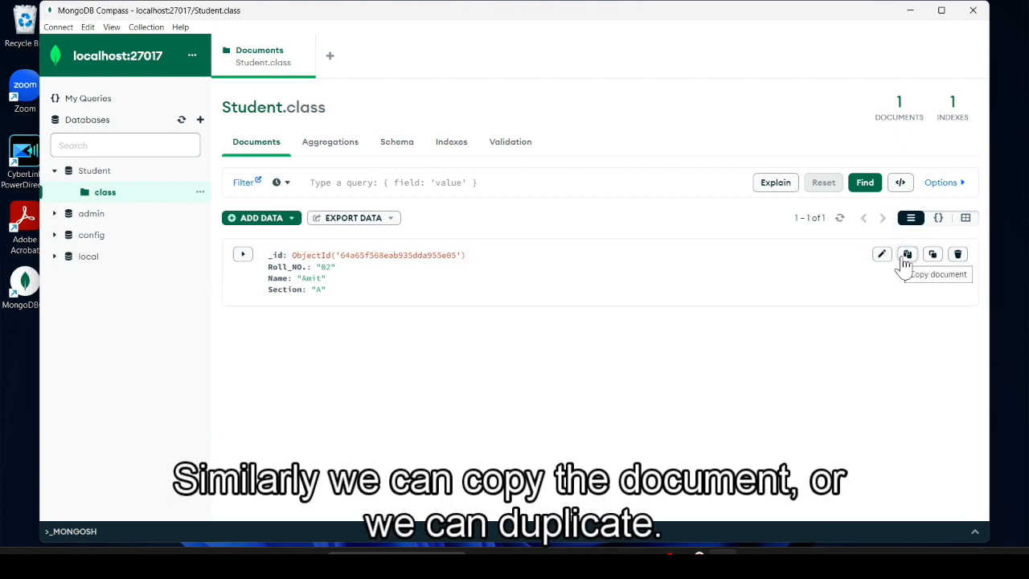
left_click(937, 257)
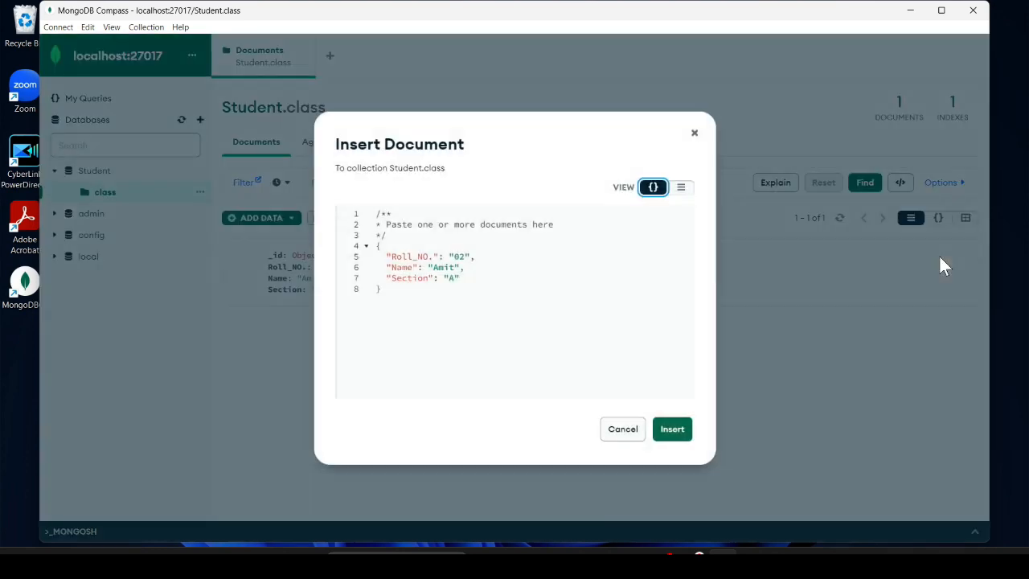
left_click(677, 429)
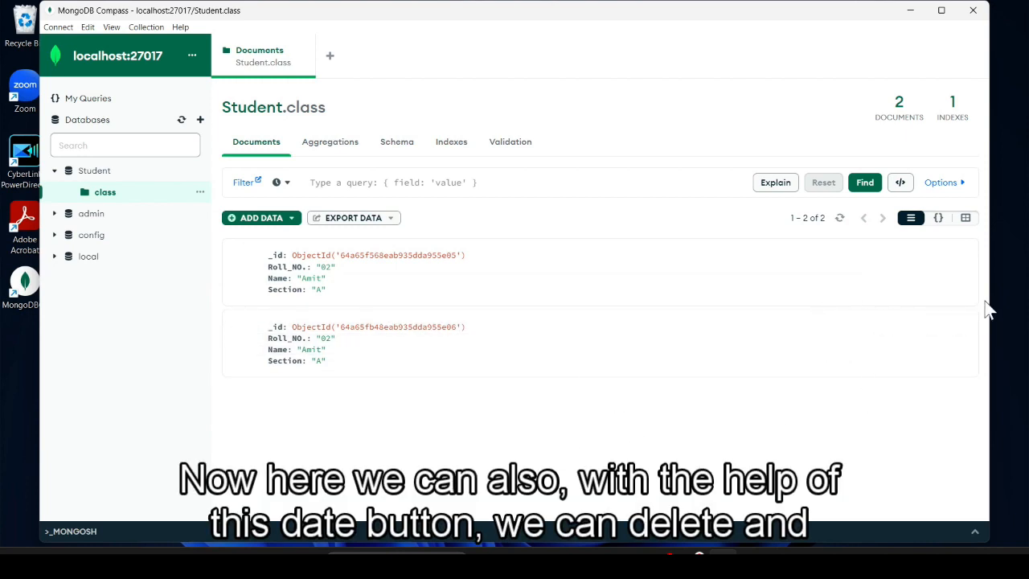
Delete the second, duplicated document from the class collection.
mouse_move(975, 322)
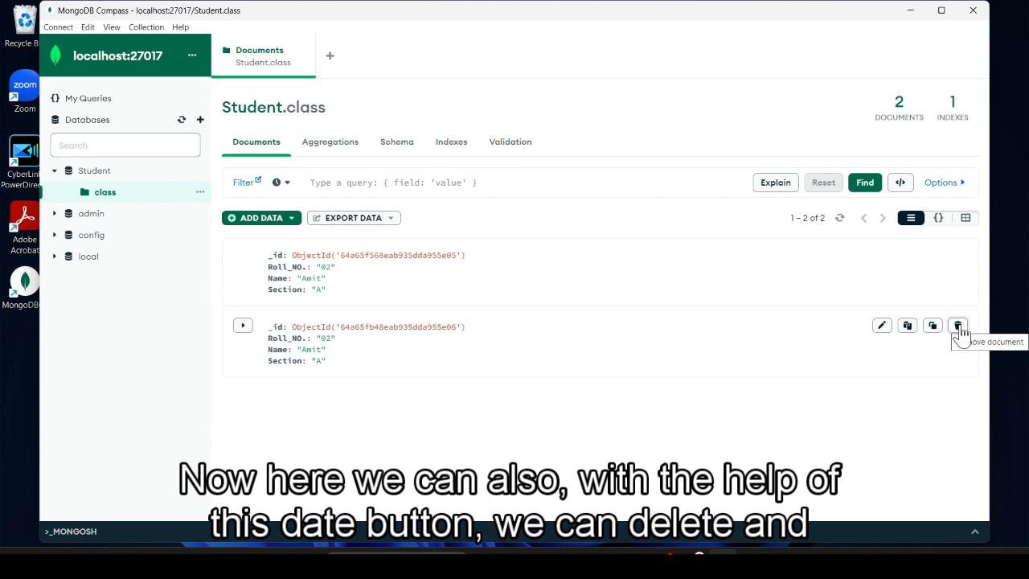
left_click(958, 326)
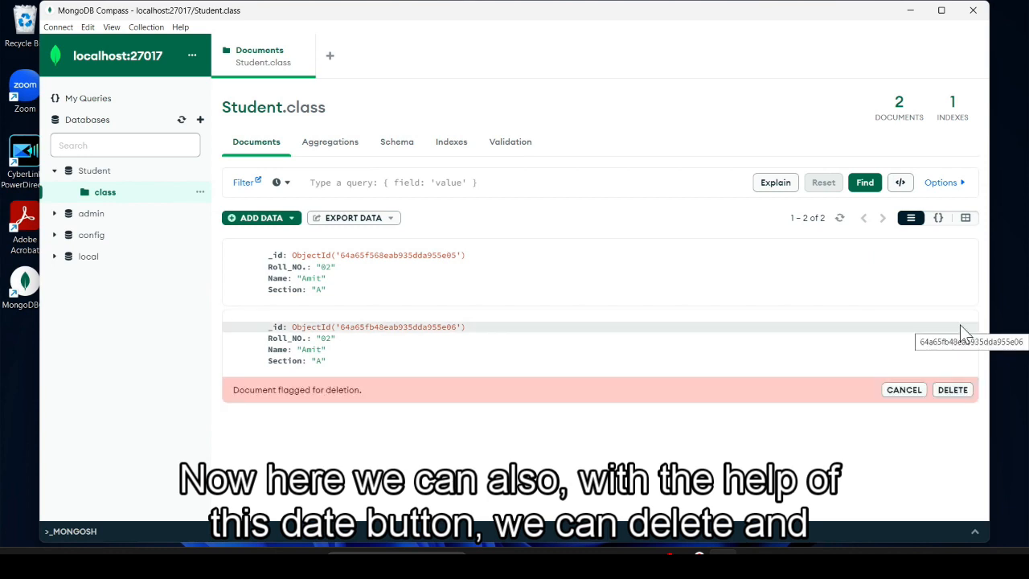
left_click(953, 391)
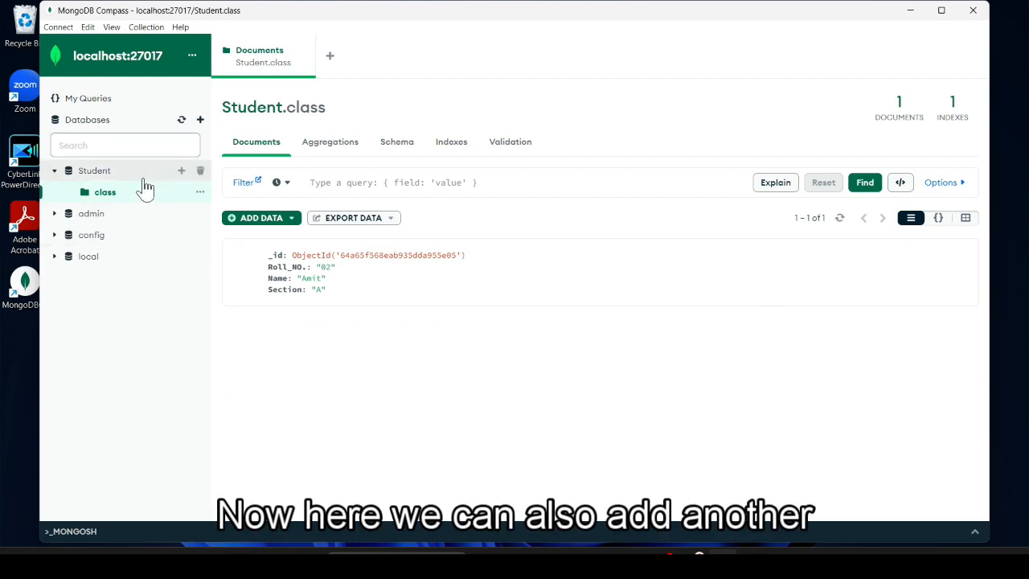
Create a collection named Teacher in the Student database.
left_click(181, 171)
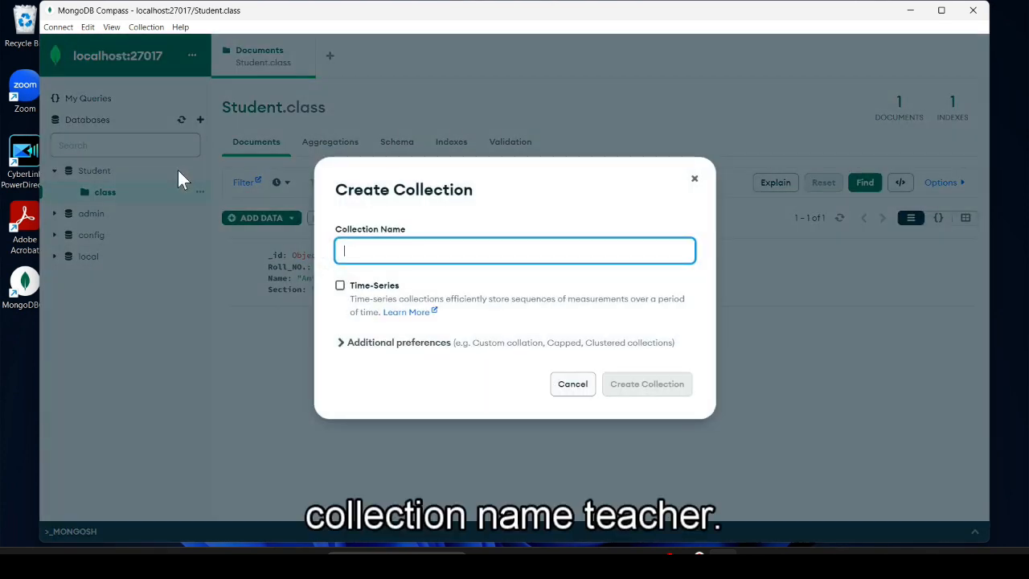
type("T")
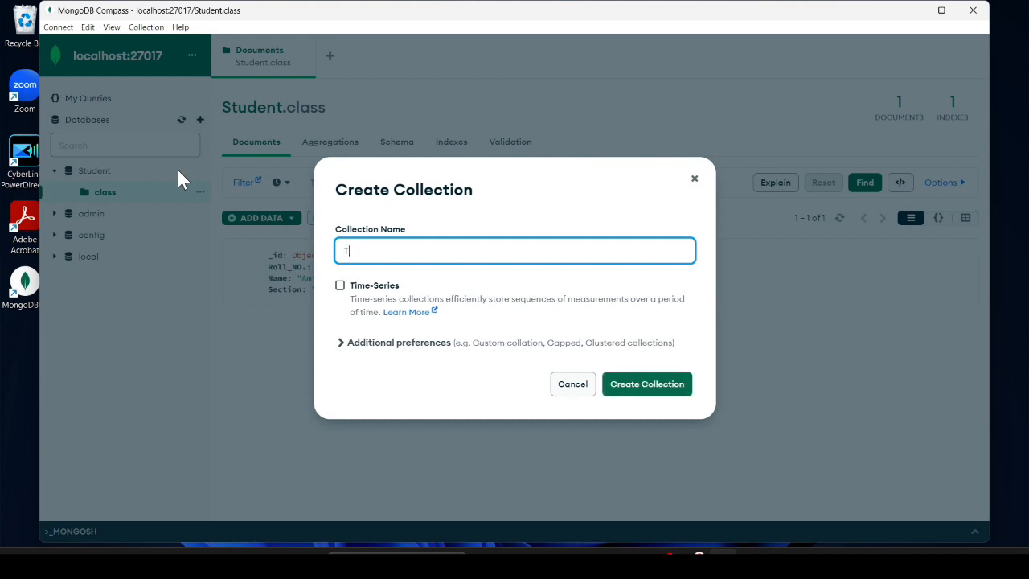
type("eacher")
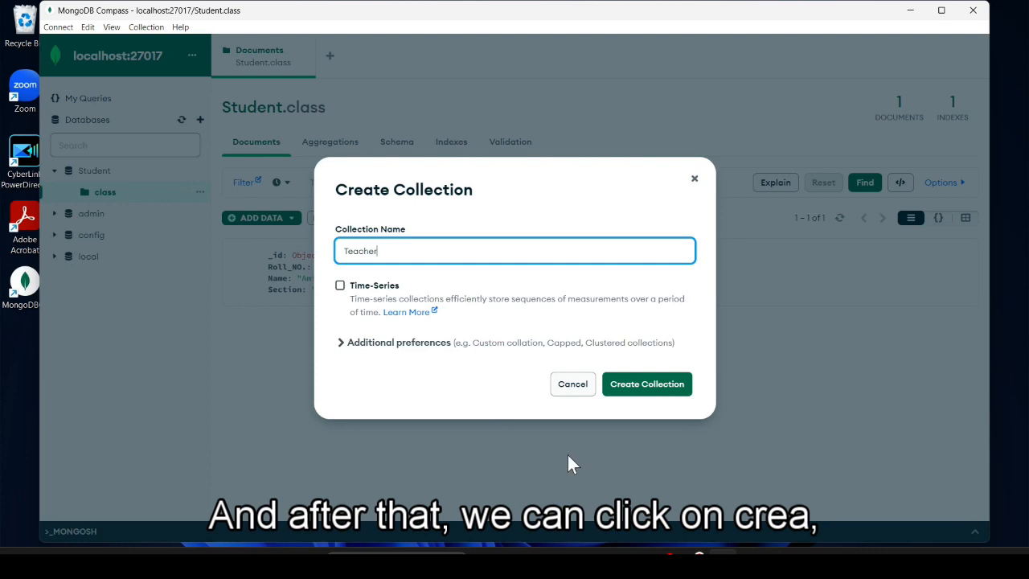
left_click(616, 389)
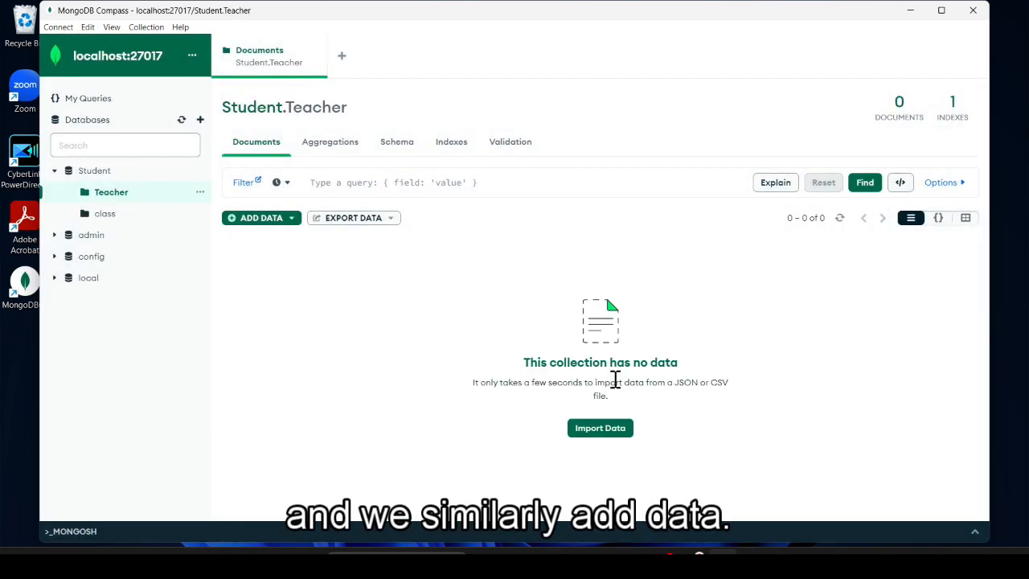